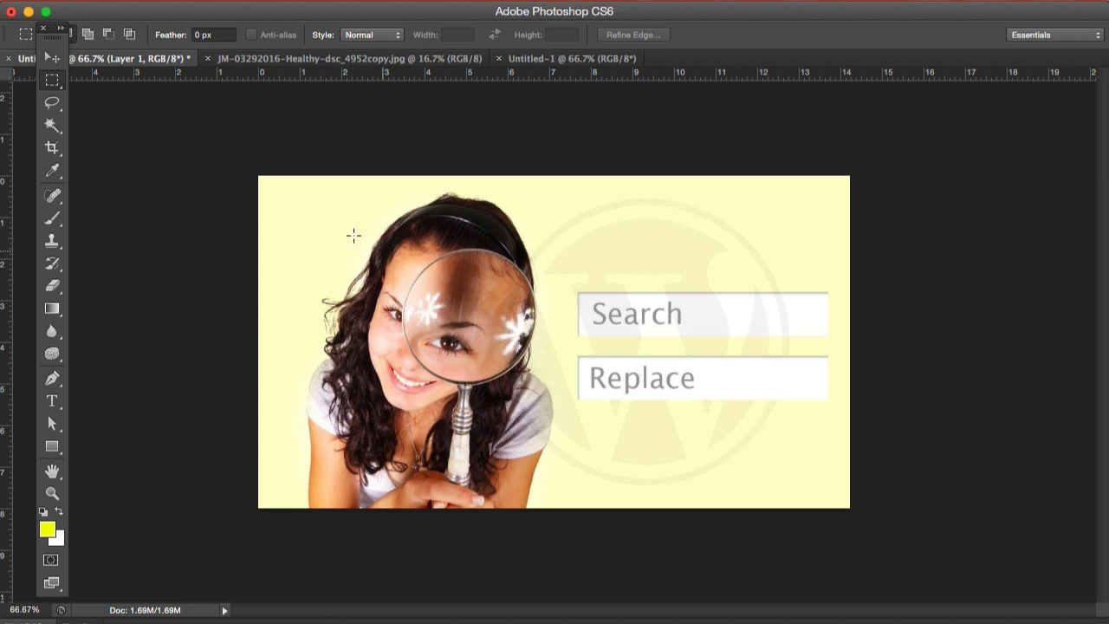
- Copy the entire baby photo into the blank Untitled-1 document, accepting the colour profile conversion
left_click(284, 59)
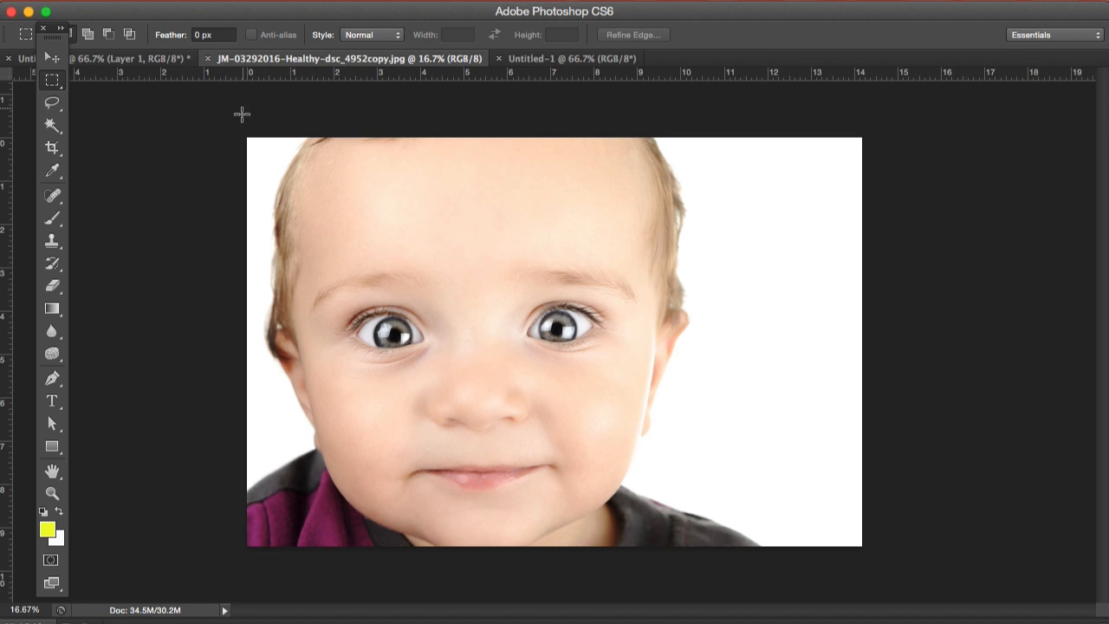
key("super+a")
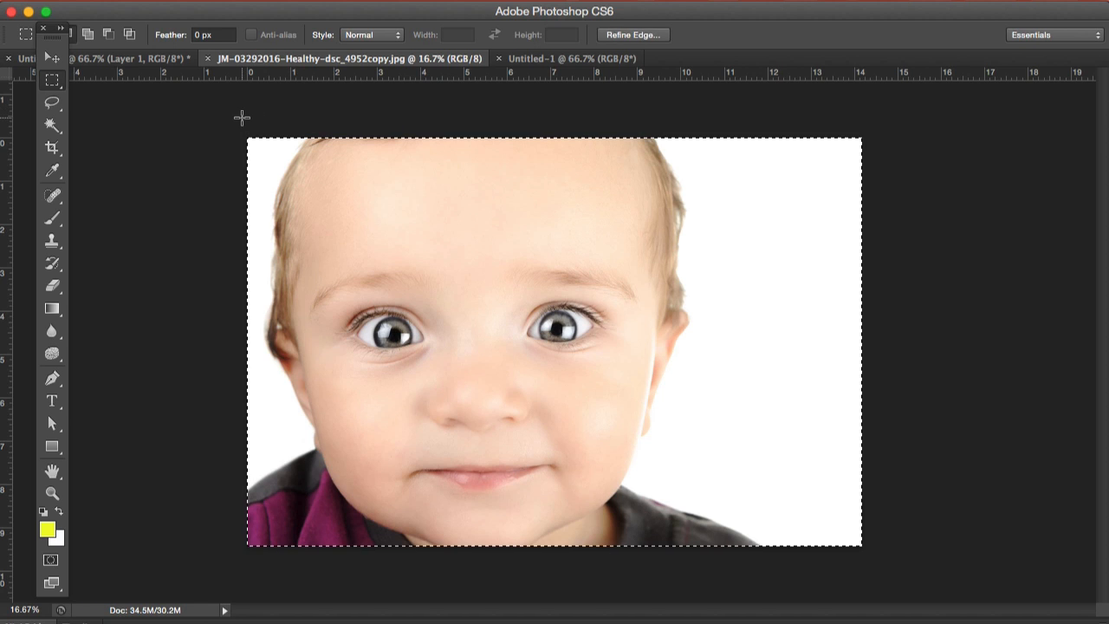
left_click(544, 61)
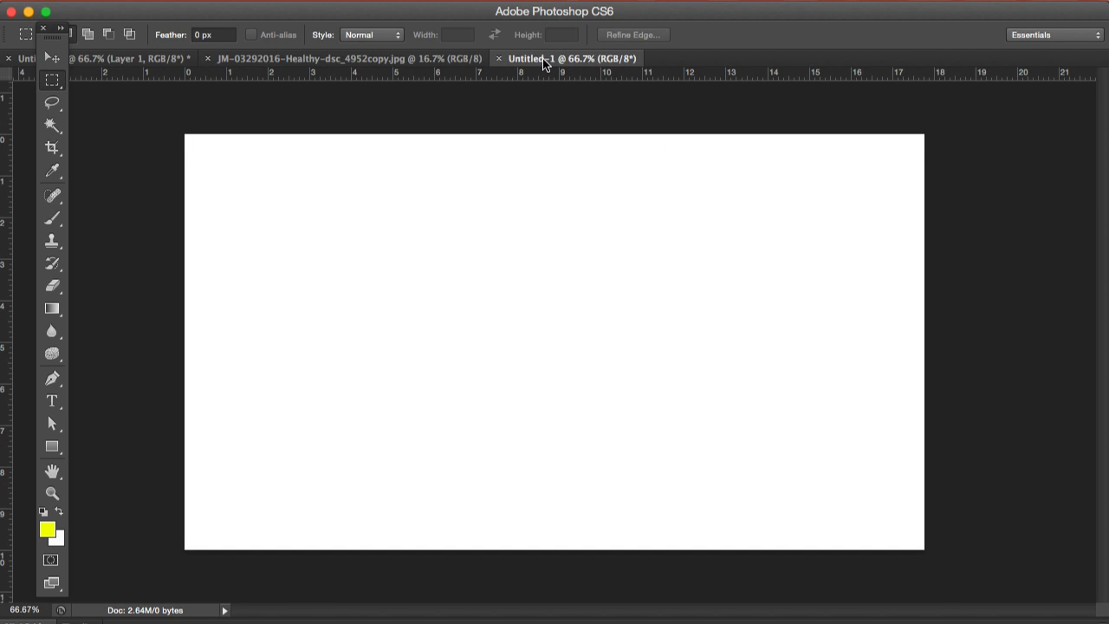
key("super+v")
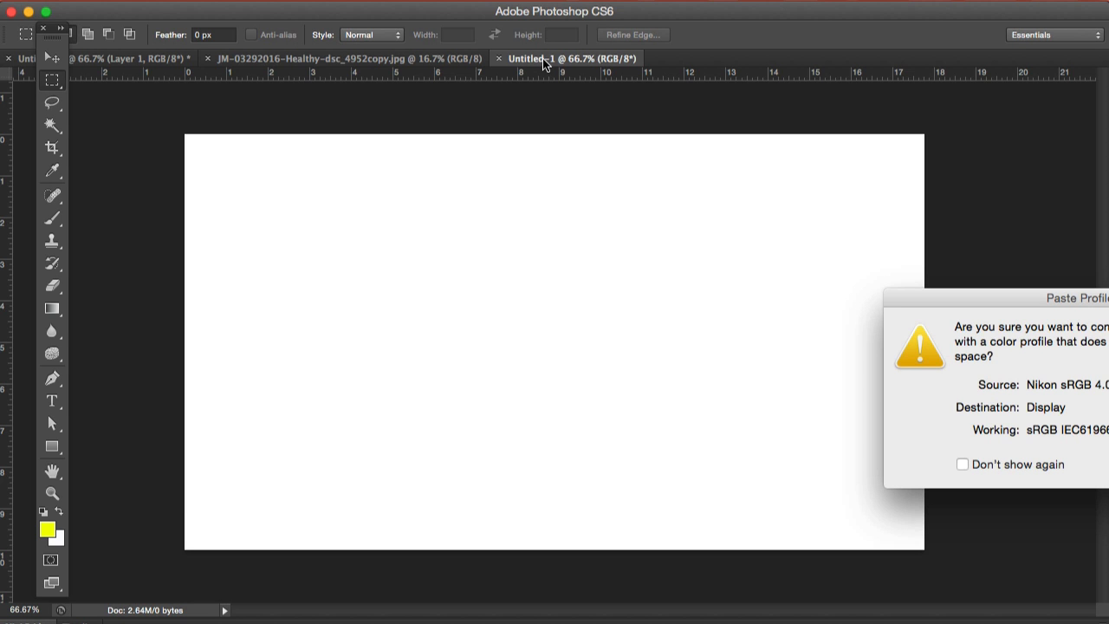
key("Return")
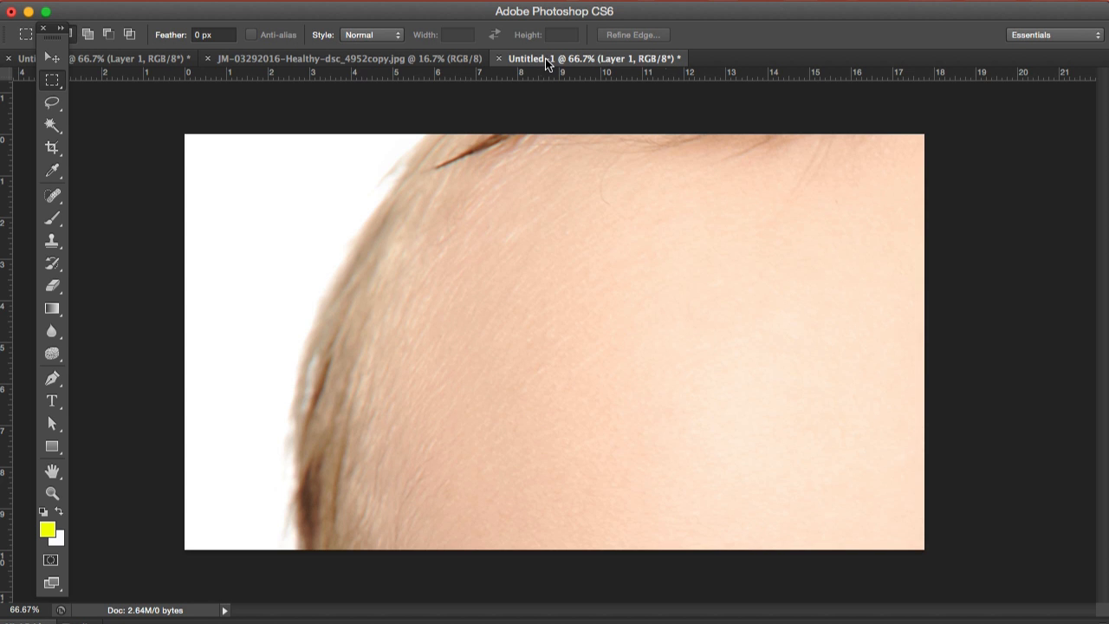
- Bring the layer list into view, scale the pasted photo to about 25.5%, and fit it to the canvas height near the left edge
left_click_drag(1108, 131, 1005, 85)
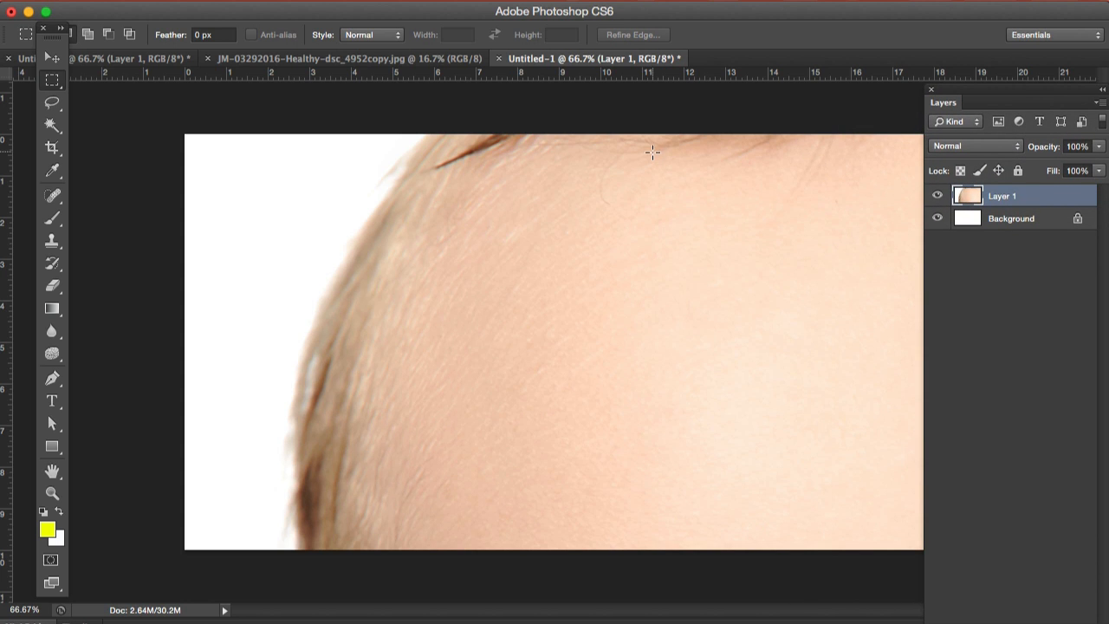
key("super+minus")
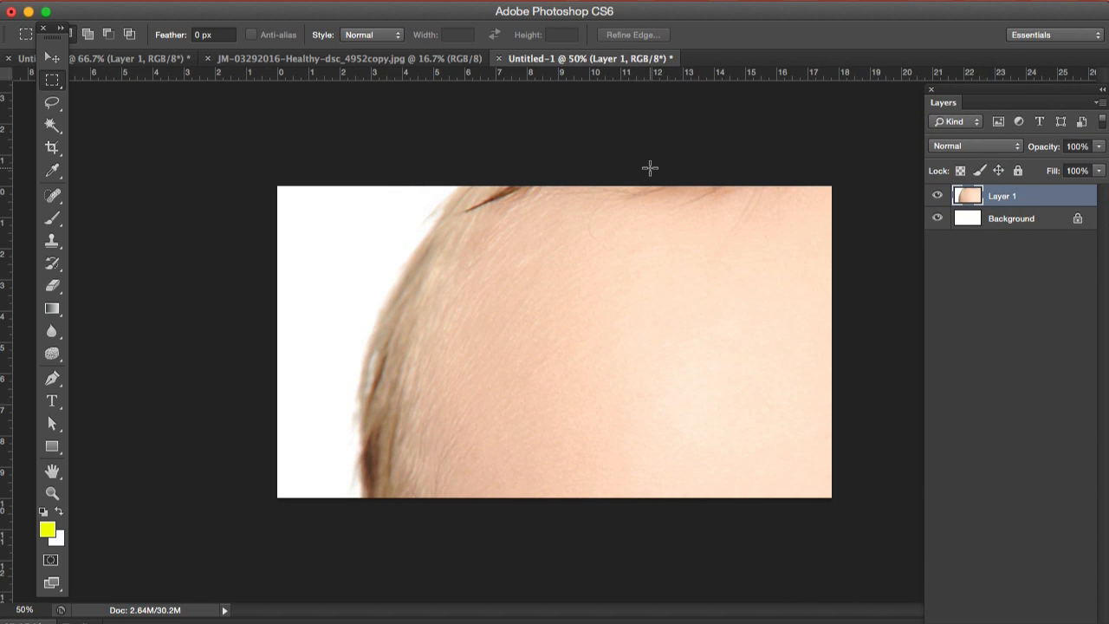
key("super+t")
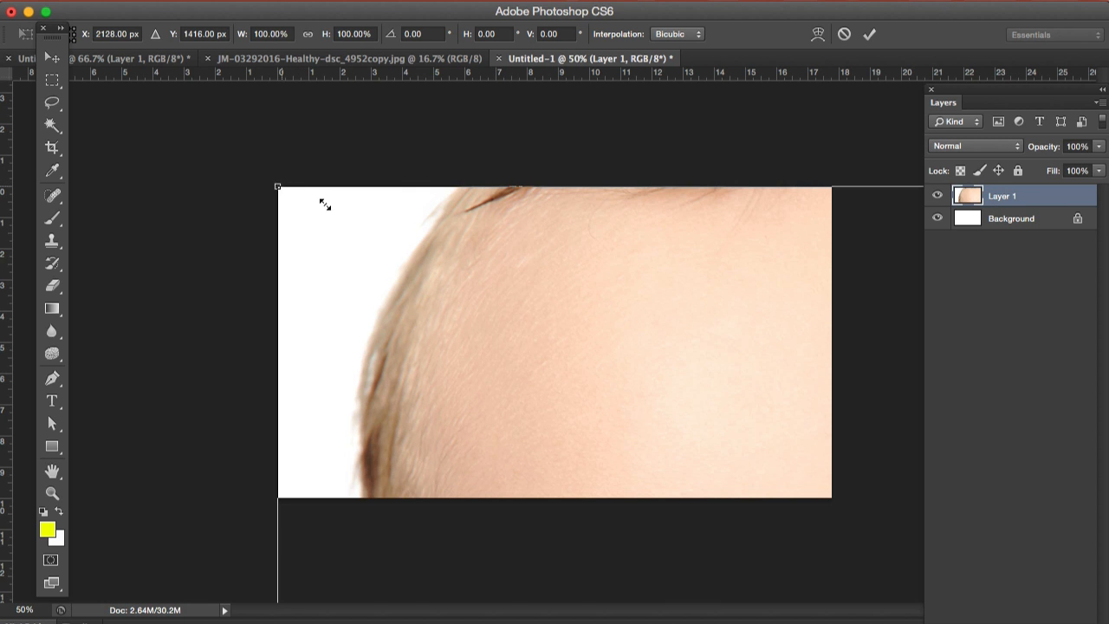
left_click_drag(325, 203, 386, 229)
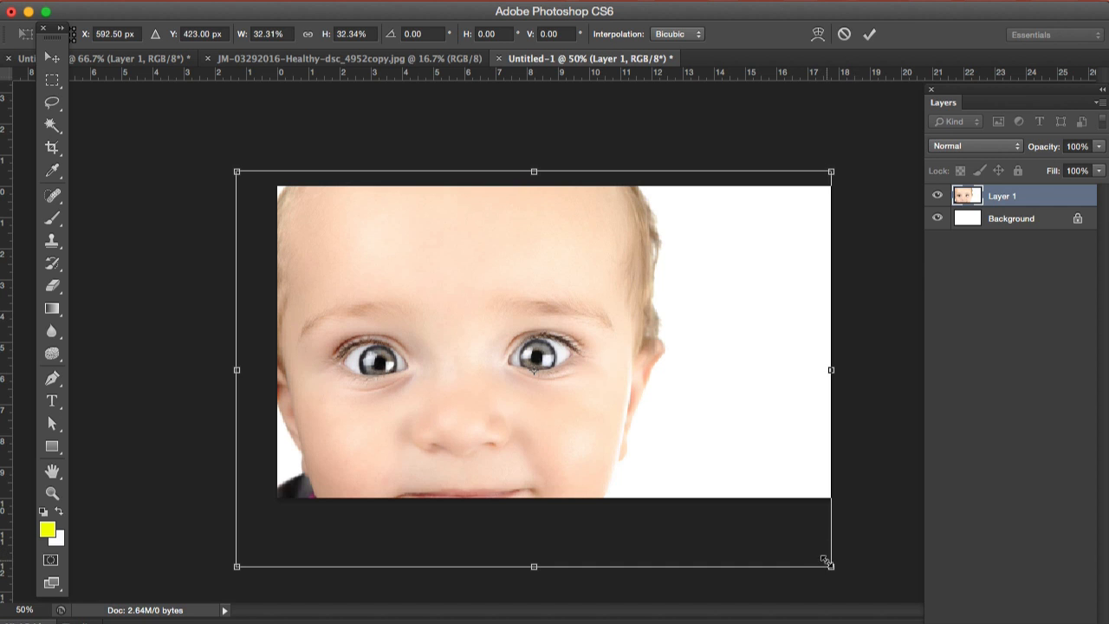
left_click_drag(829, 562, 689, 473)
left_click_drag(486, 373, 504, 388)
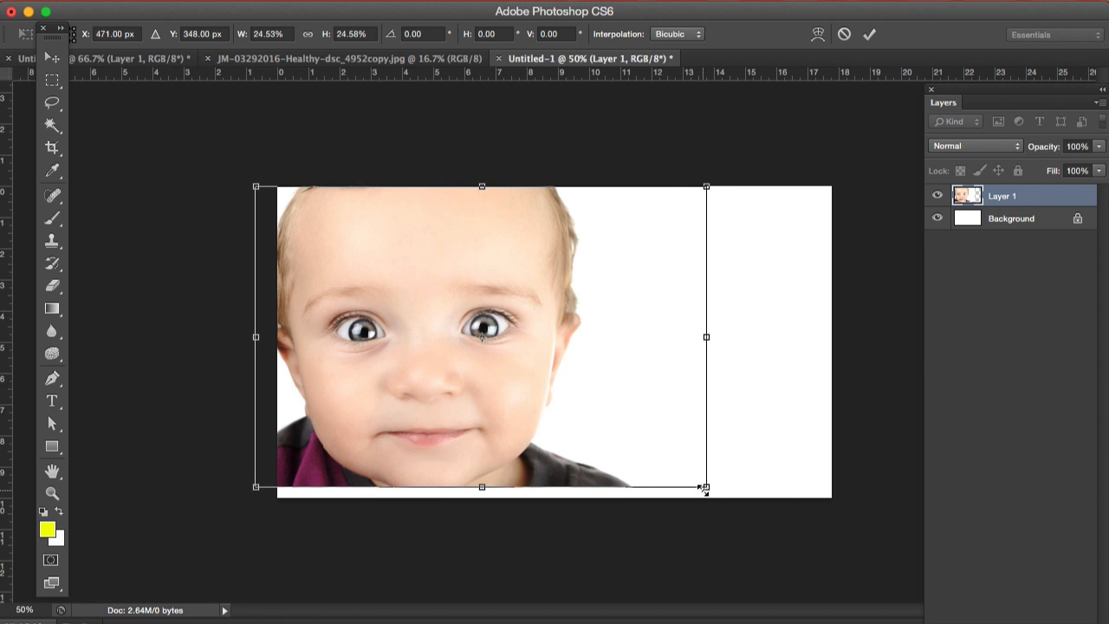
left_click_drag(705, 486, 724, 501)
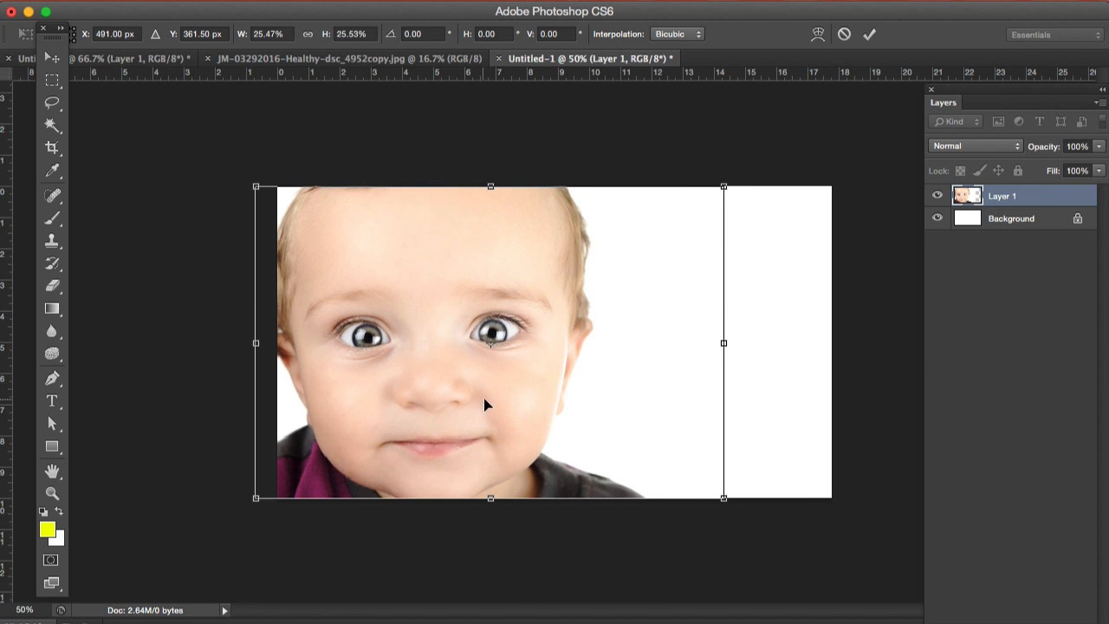
left_click_drag(483, 397, 492, 402)
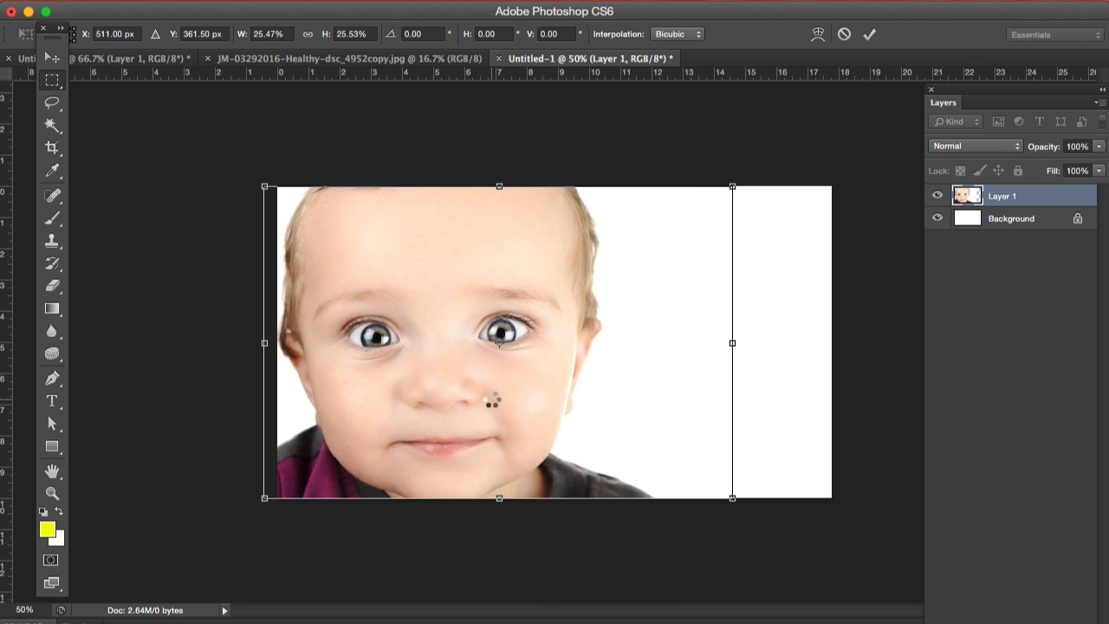
key("Return")
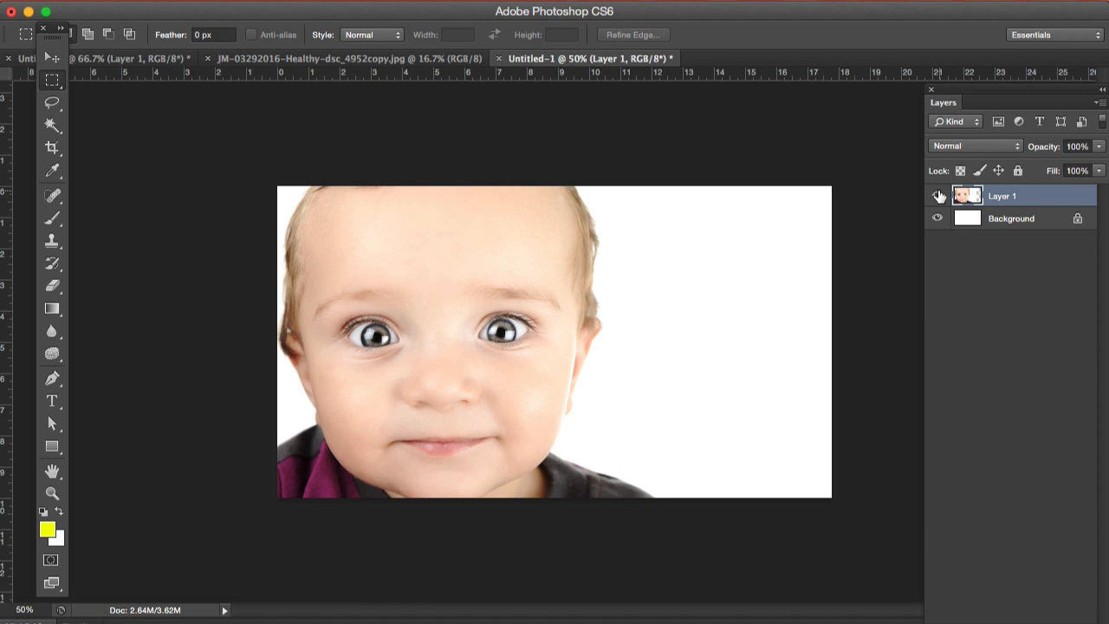
- Convert the locked white Background into a regular layer named Layer 0
left_click(999, 221)
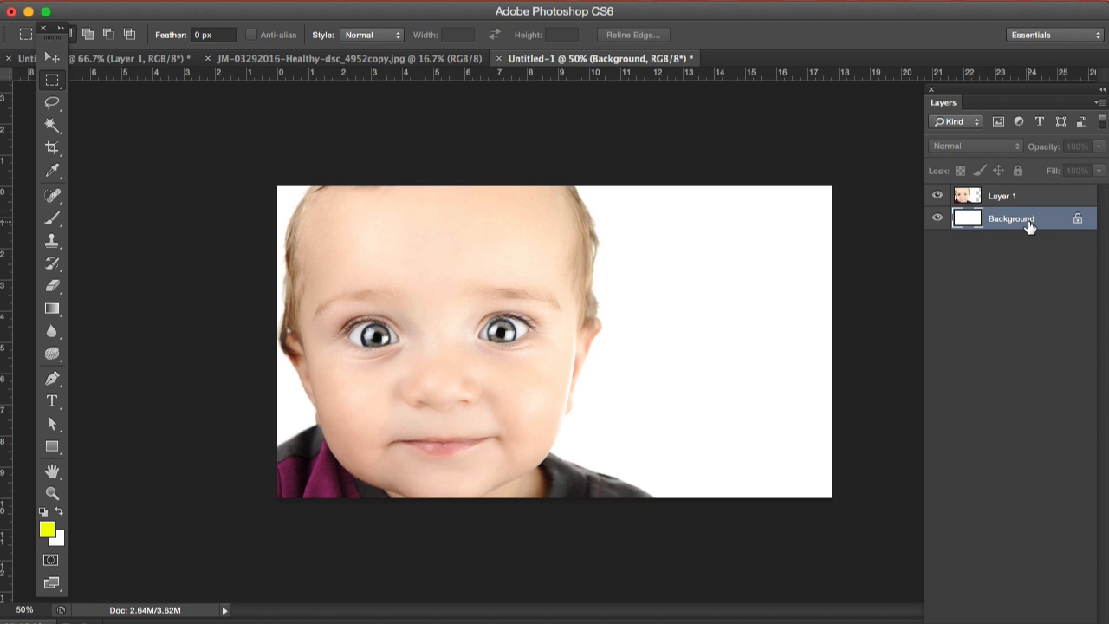
double_click(1023, 220)
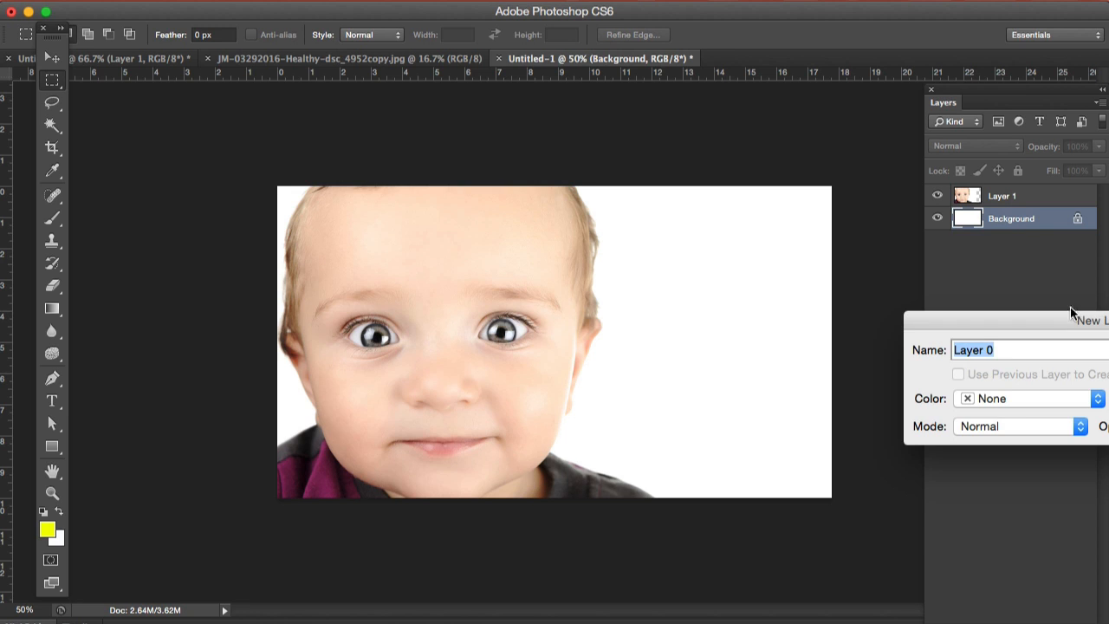
key("Return")
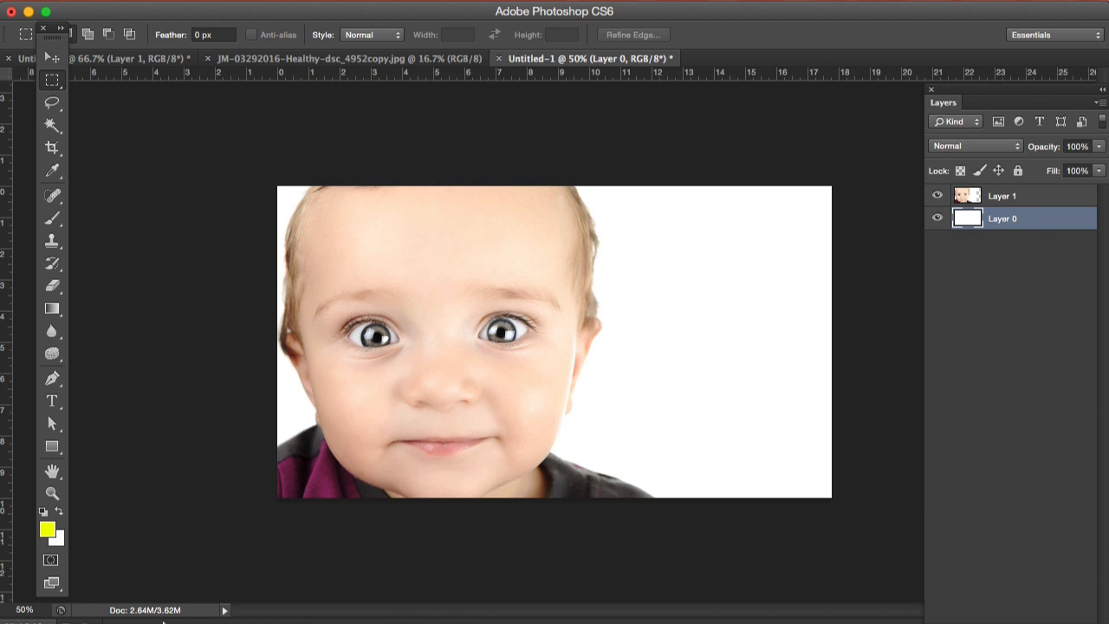
- Set the foreground colour to orange #fcbe2a and fill all of Layer 0 with it
left_click(49, 530)
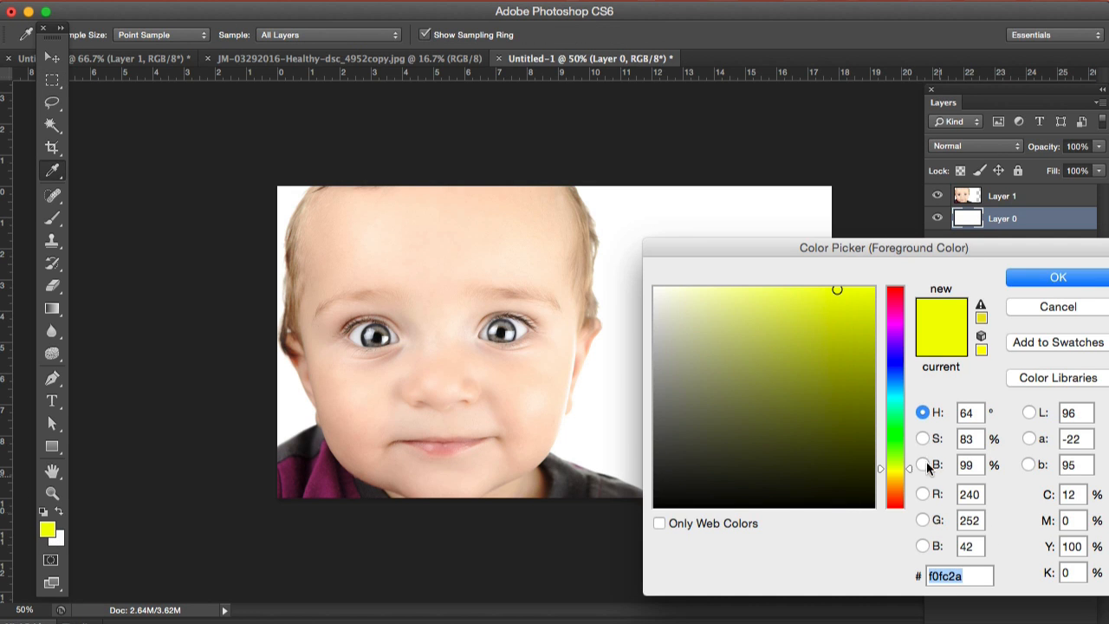
left_click_drag(908, 465, 908, 484)
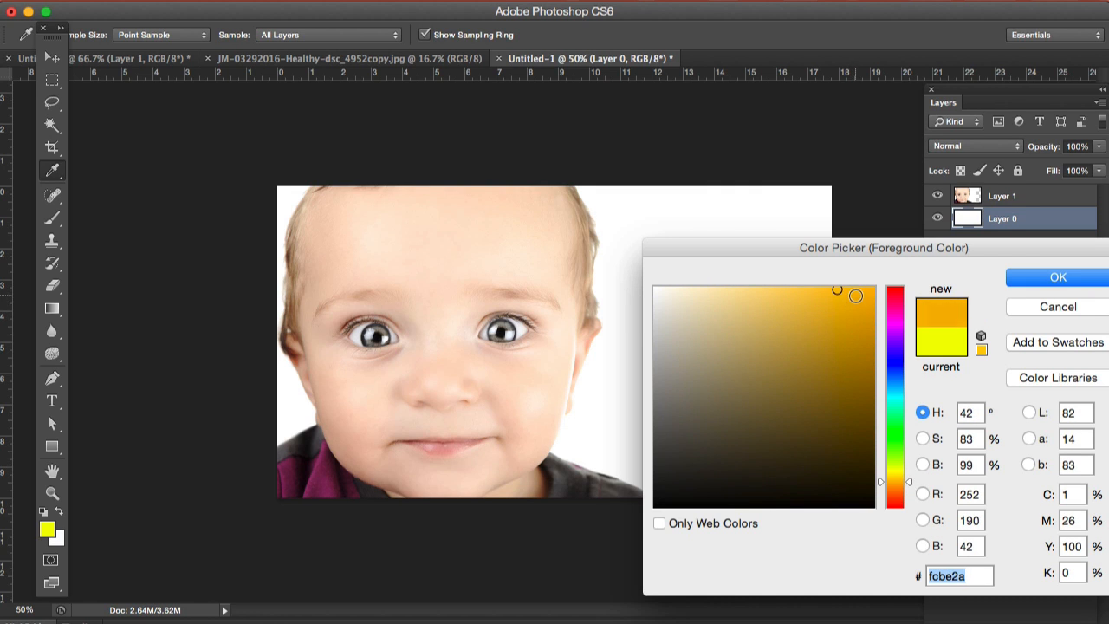
left_click(1051, 280)
key("m")
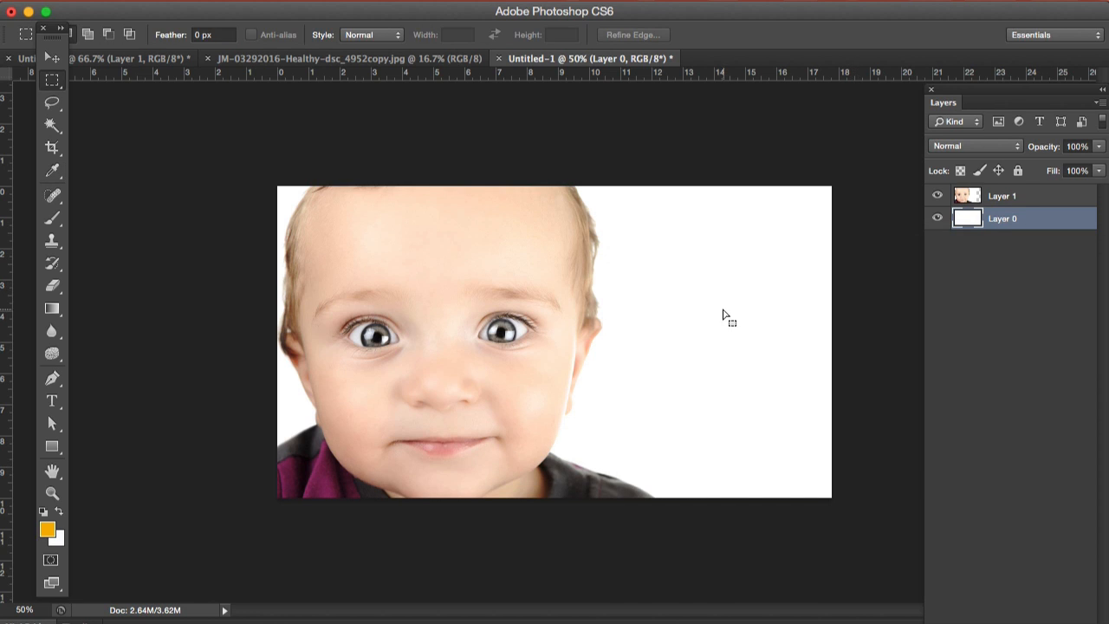
key("super+a")
key("alt+BackSpace")
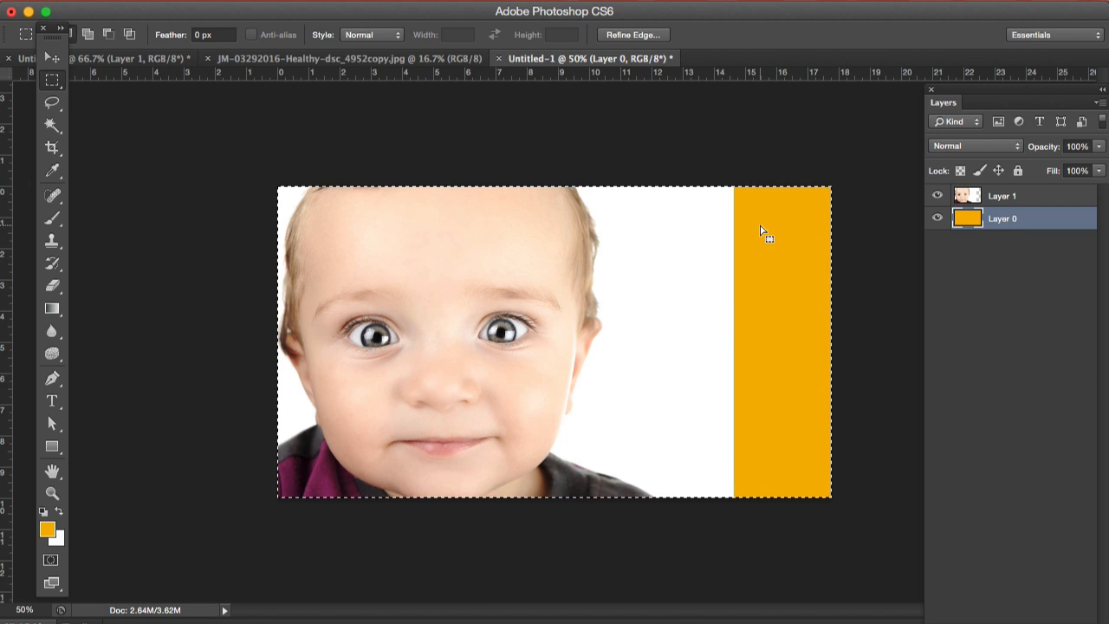
- Set the blend mode of the baby photo layer to Multiply
left_click(1008, 301)
left_click(1010, 198)
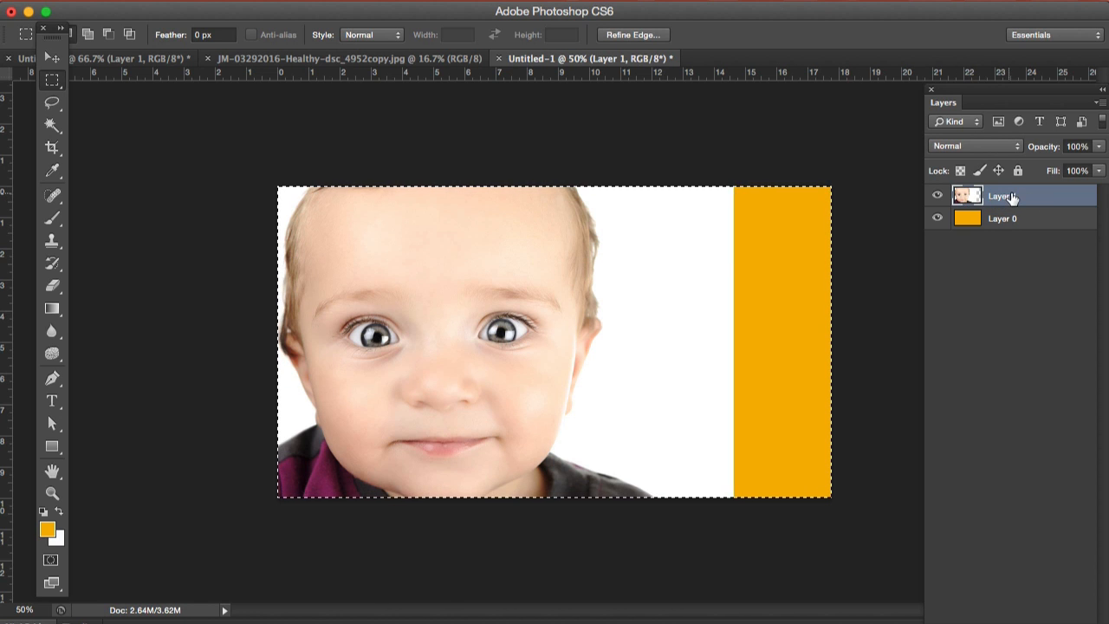
left_click(938, 197)
left_click(937, 197)
left_click(961, 147)
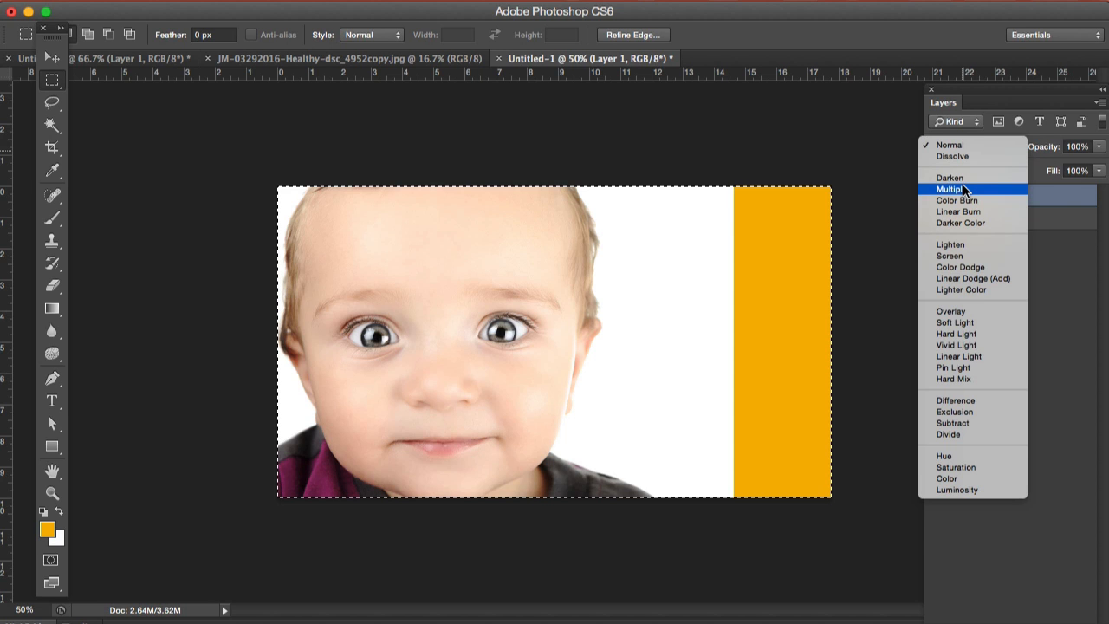
left_click(963, 188)
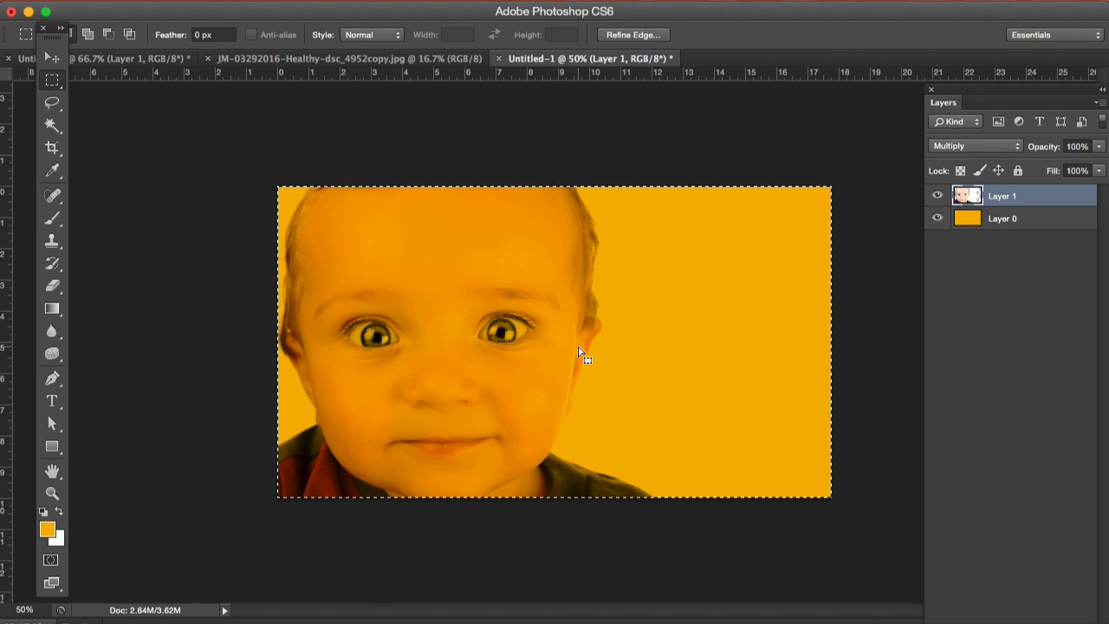
- Create a new empty layer and place it between the baby photo layer and the orange layer
left_click(1025, 291)
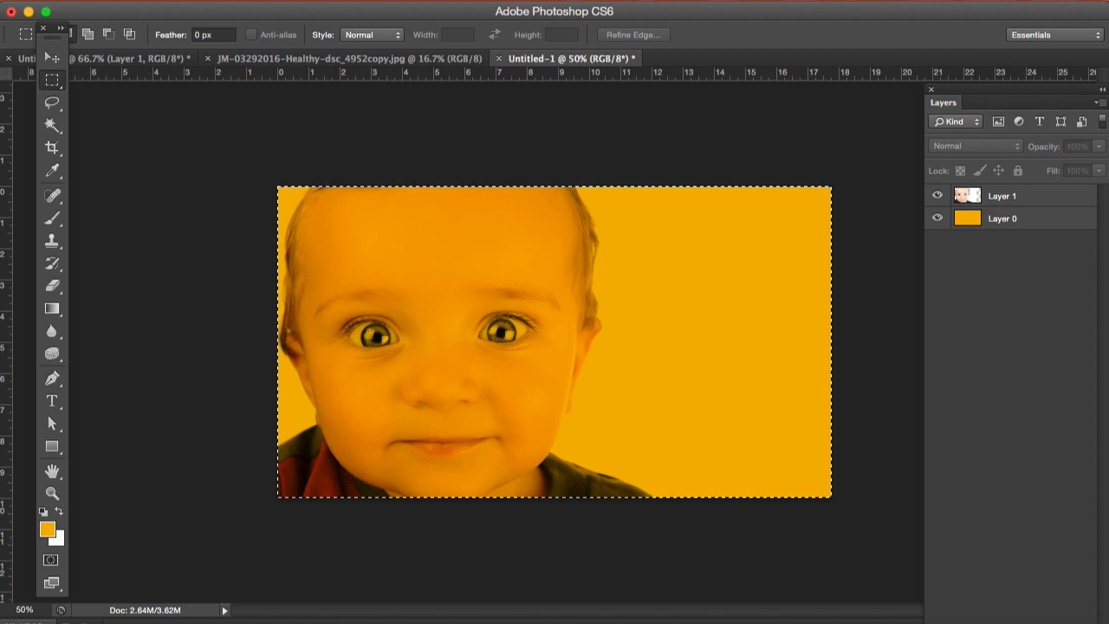
left_click(1102, 103)
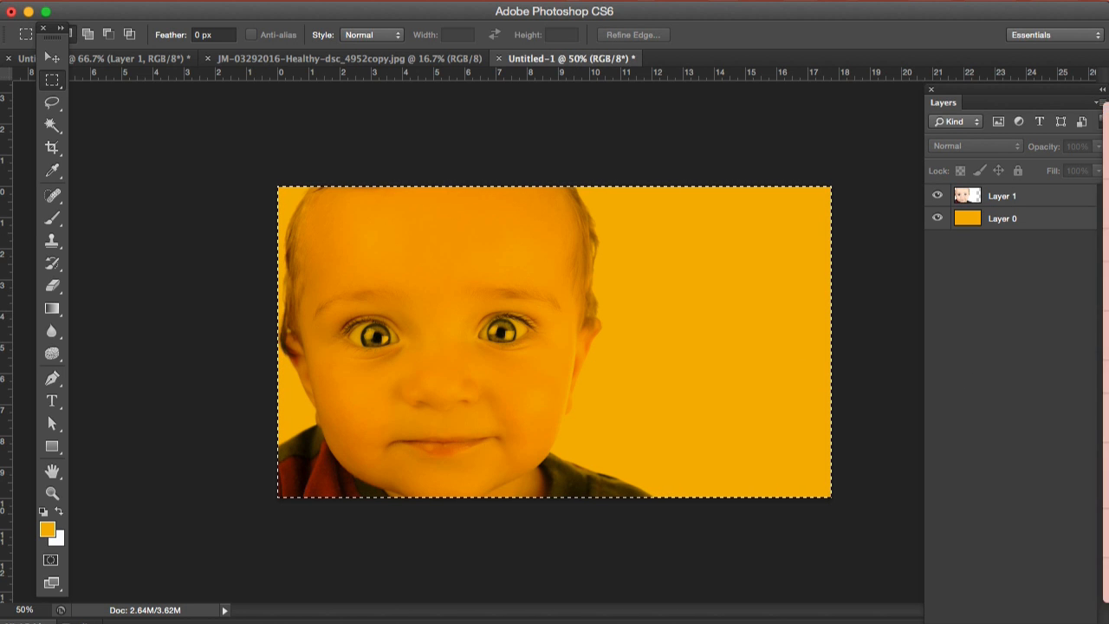
left_click(1105, 118)
key("Return")
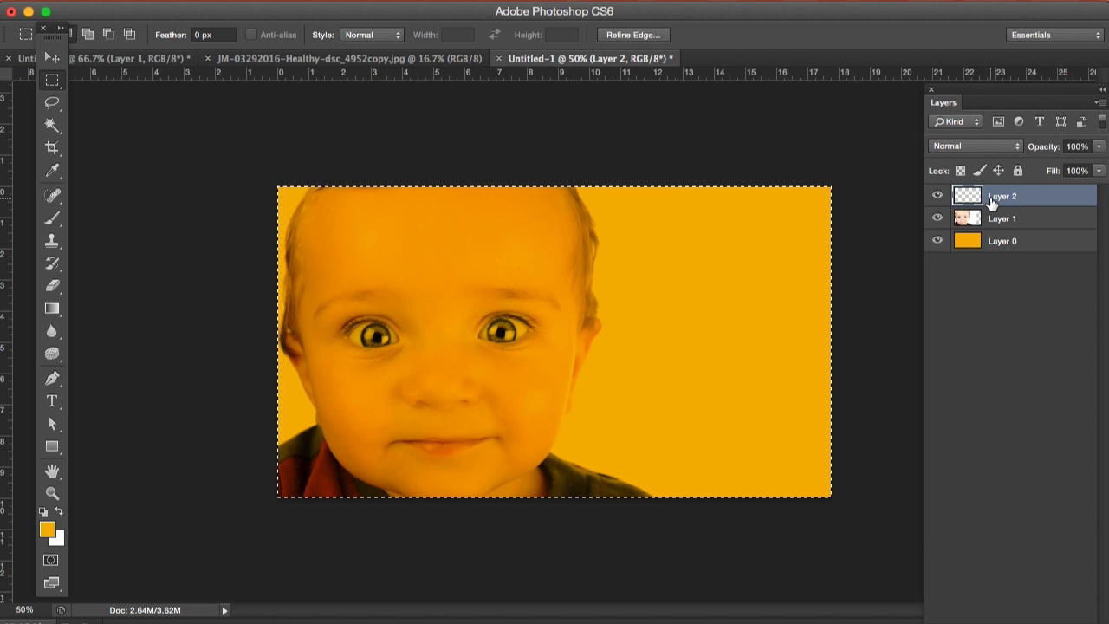
left_click_drag(992, 201, 990, 230)
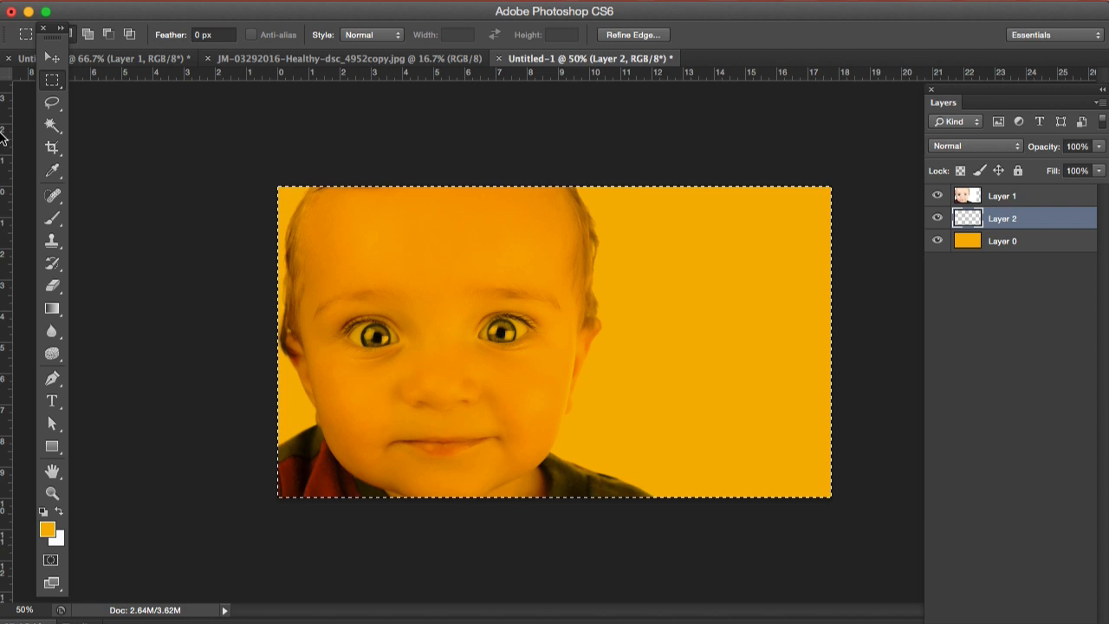
- Make white the foreground colour and set the Brush to a soft round tip of 258 px with 0% hardness
left_click(53, 103)
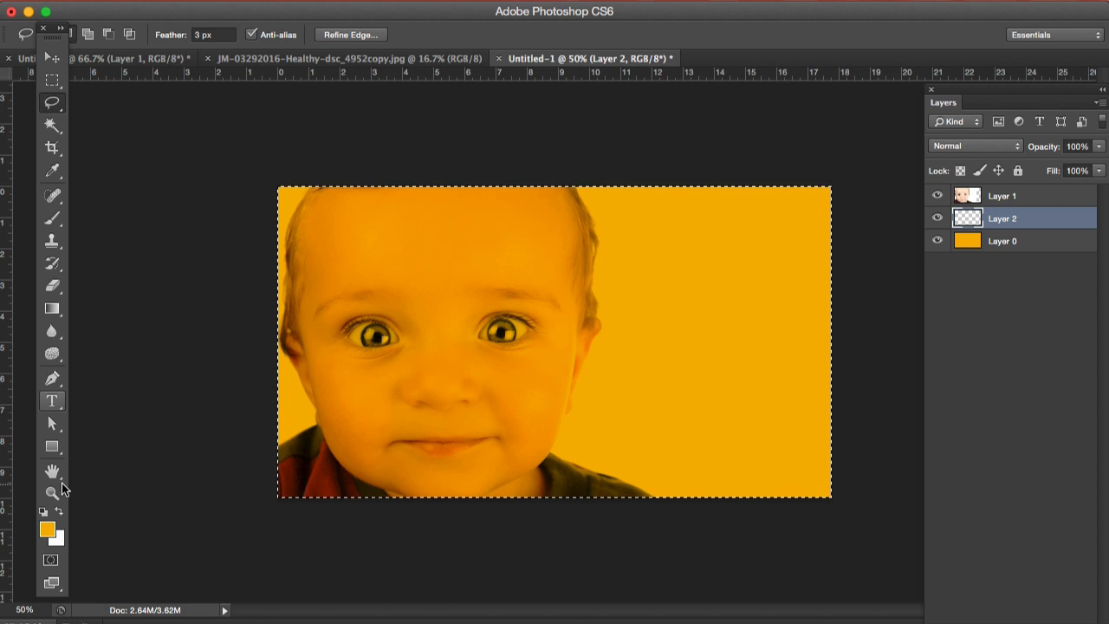
left_click(59, 512)
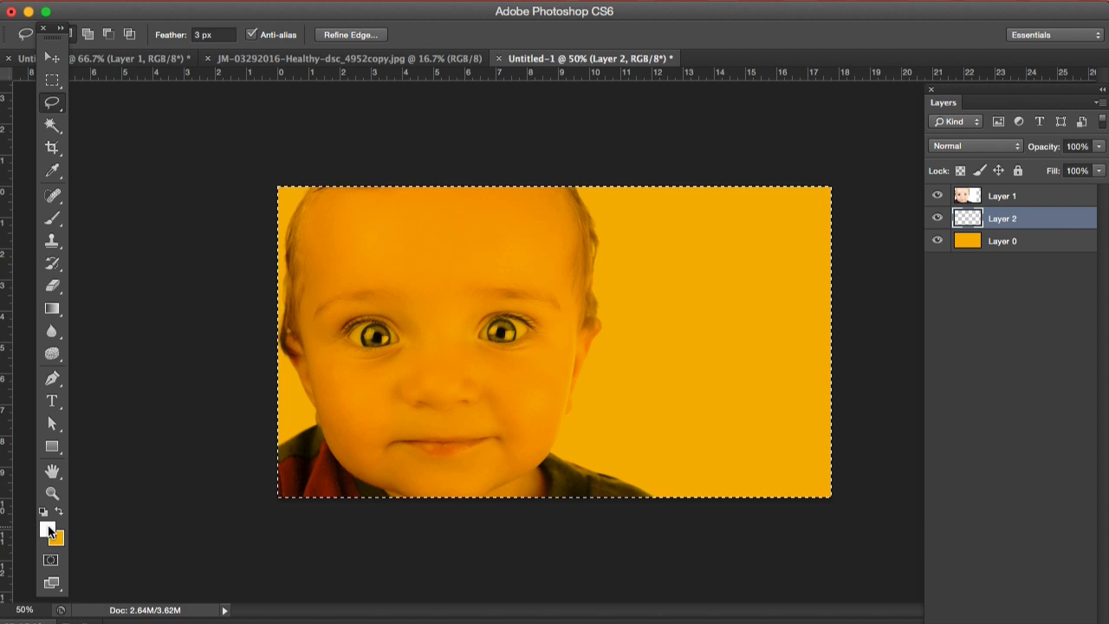
left_click(53, 219)
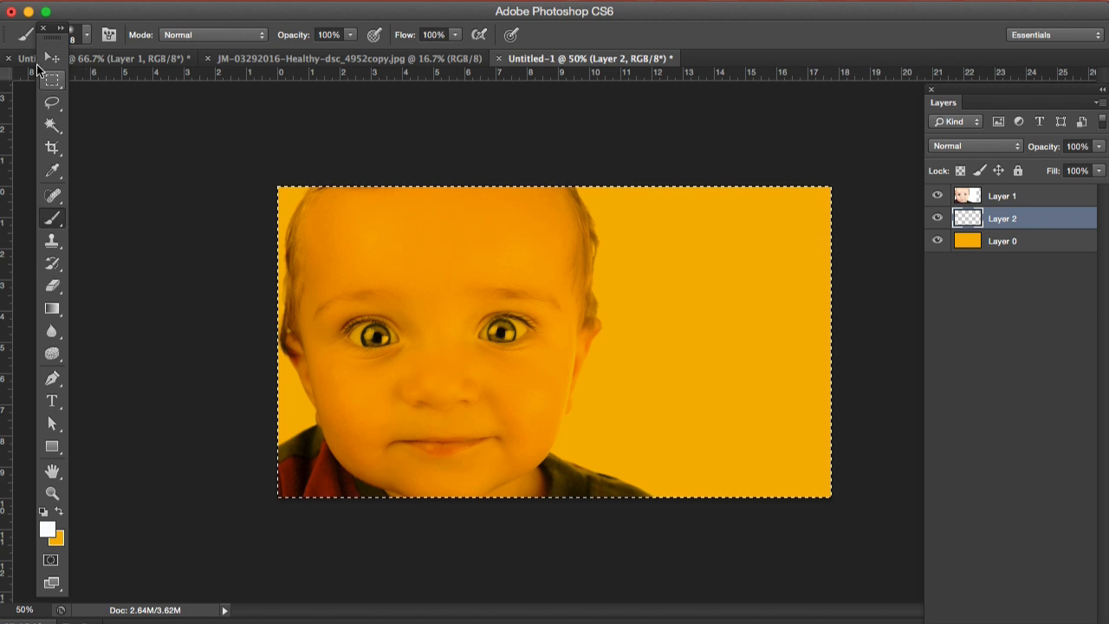
left_click_drag(49, 25, 40, 98)
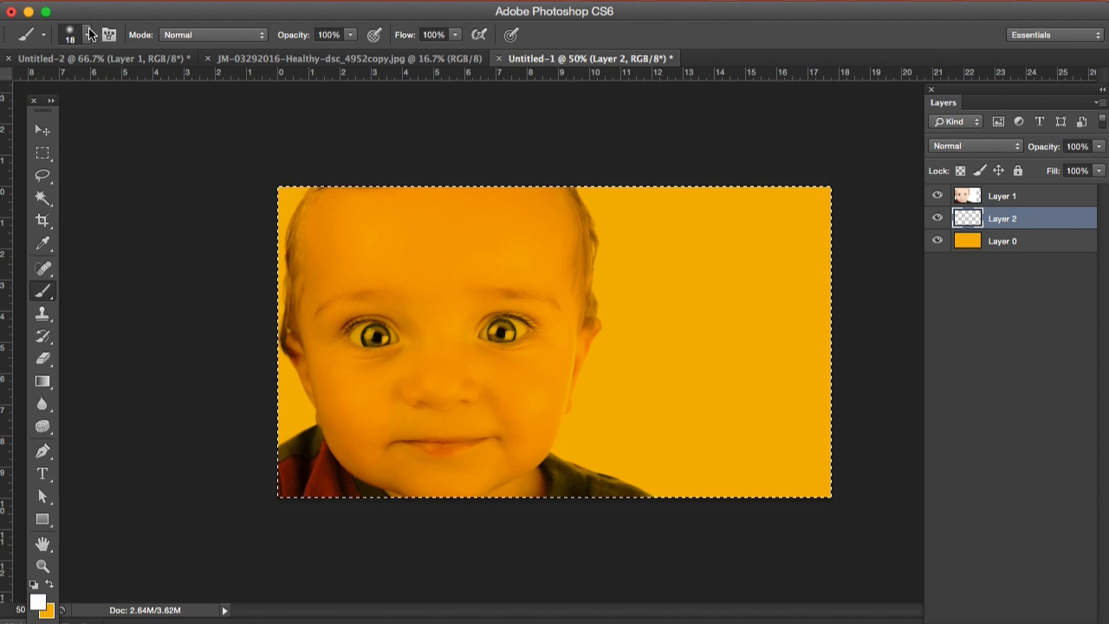
left_click(87, 35)
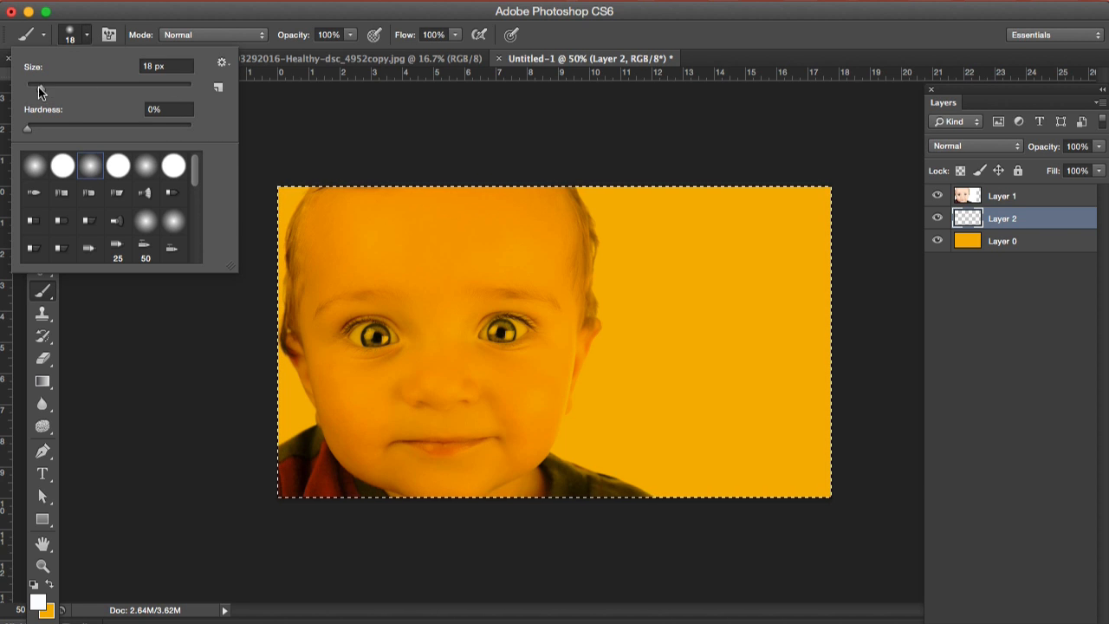
left_click_drag(40, 91, 80, 91)
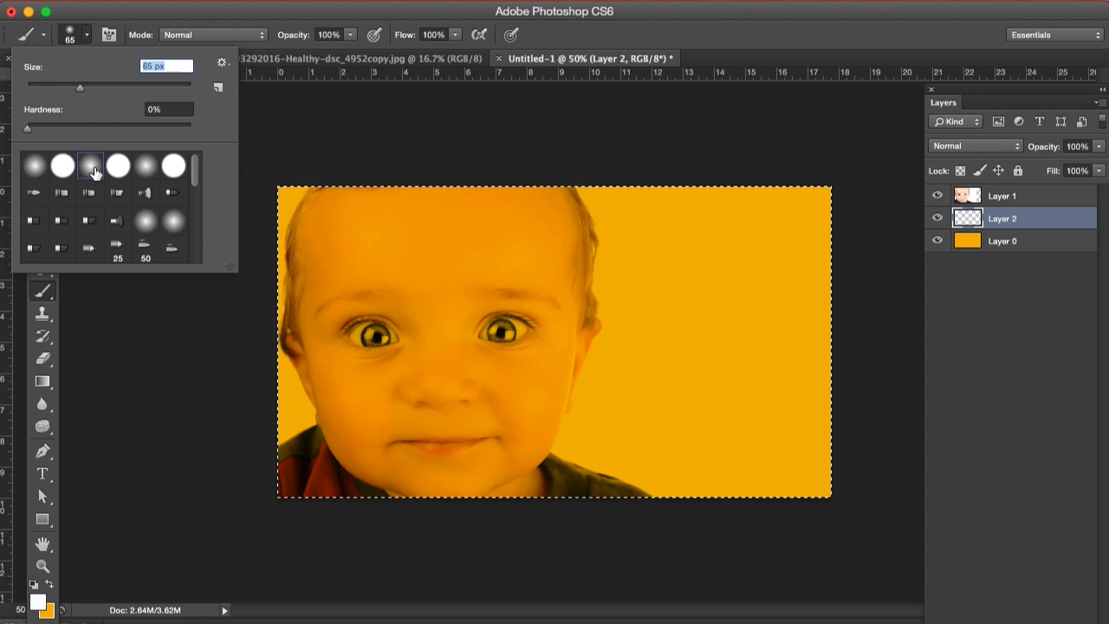
left_click(35, 166)
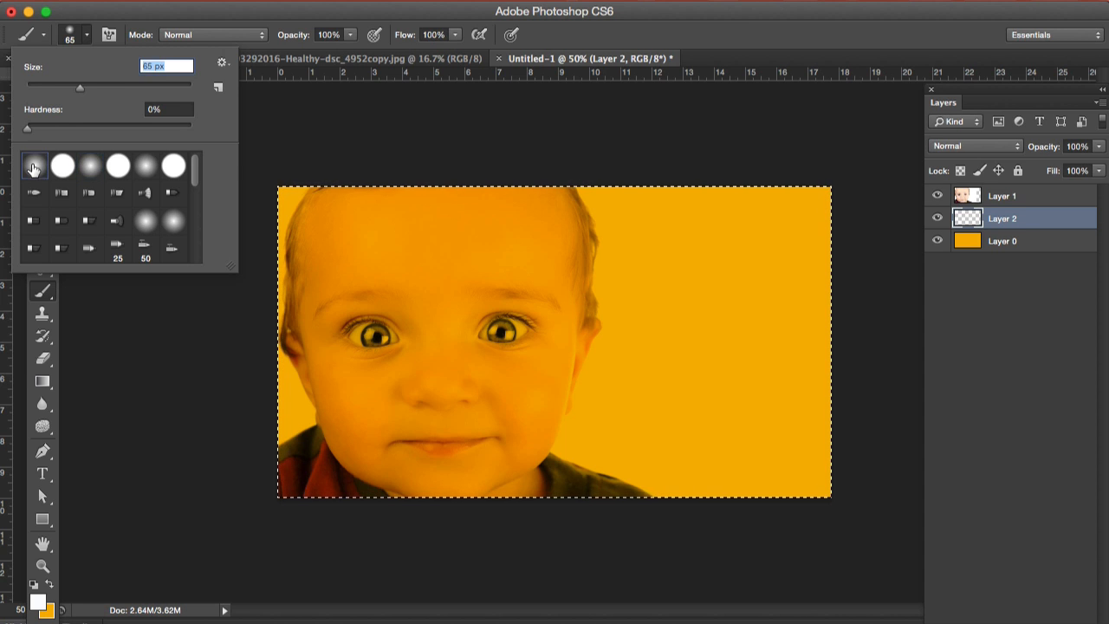
left_click_drag(79, 87, 156, 94)
- Paint white on Layer 2 beneath the baby's face, hair, chin and shirt
left_click(372, 217)
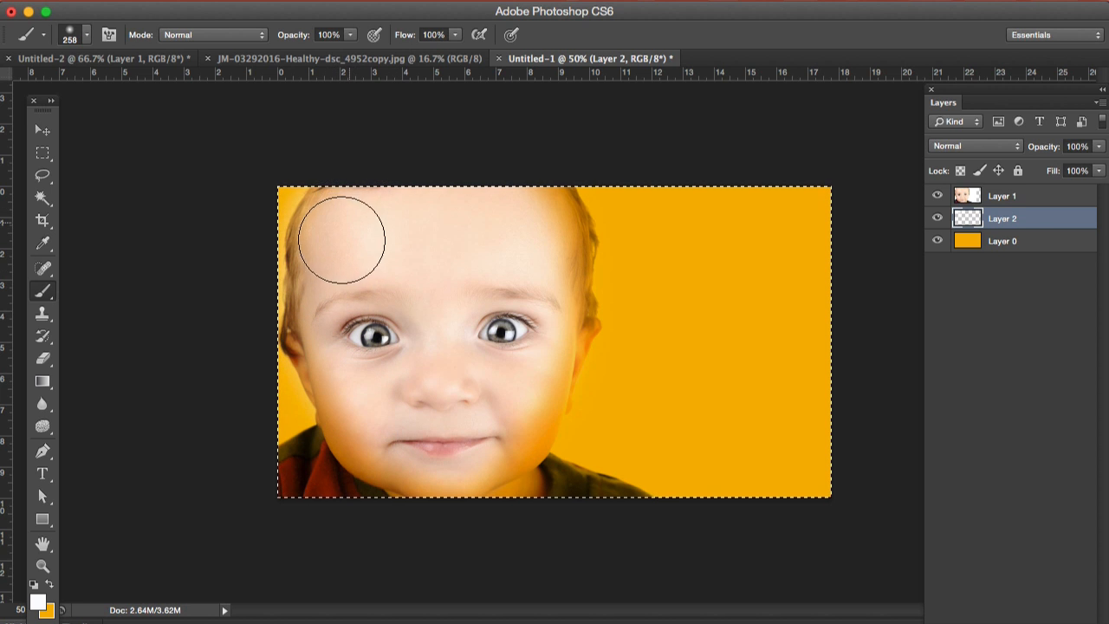
mouse_move(375, 462)
left_mouse_down()
mouse_move(297, 507)
mouse_move(350, 461)
mouse_move(317, 497)
mouse_move(404, 482)
mouse_move(486, 491)
mouse_move(597, 526)
mouse_move(509, 508)
mouse_move(483, 437)
left_mouse_up()
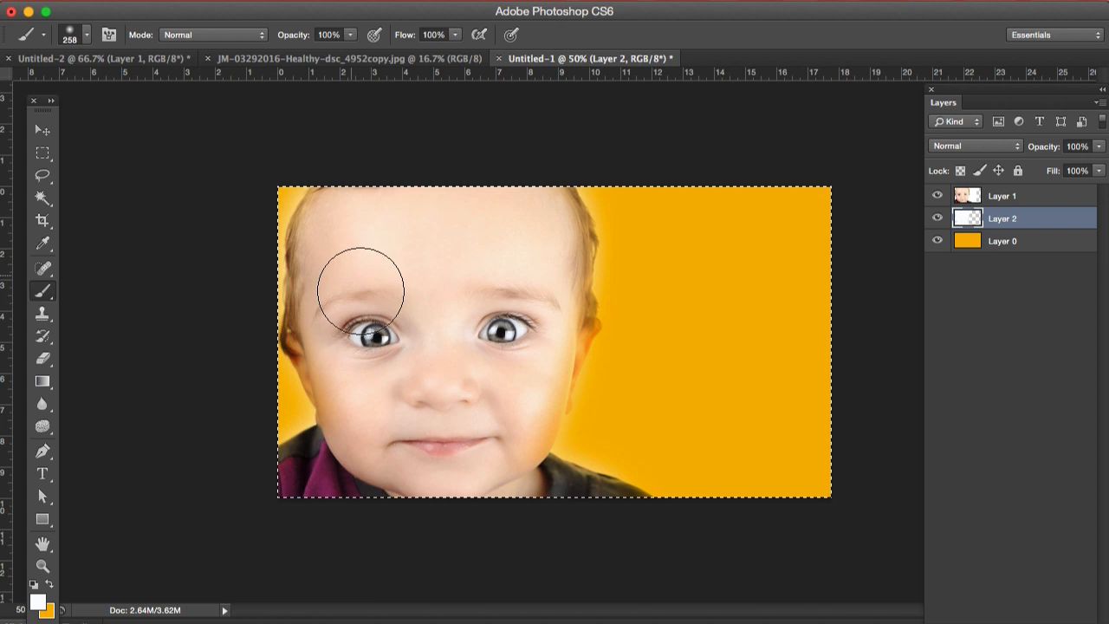
- Reduce the brush size to 76 px and paint white on Layer 2 along the cheek beside the ear facing the empty orange area
left_click(87, 36)
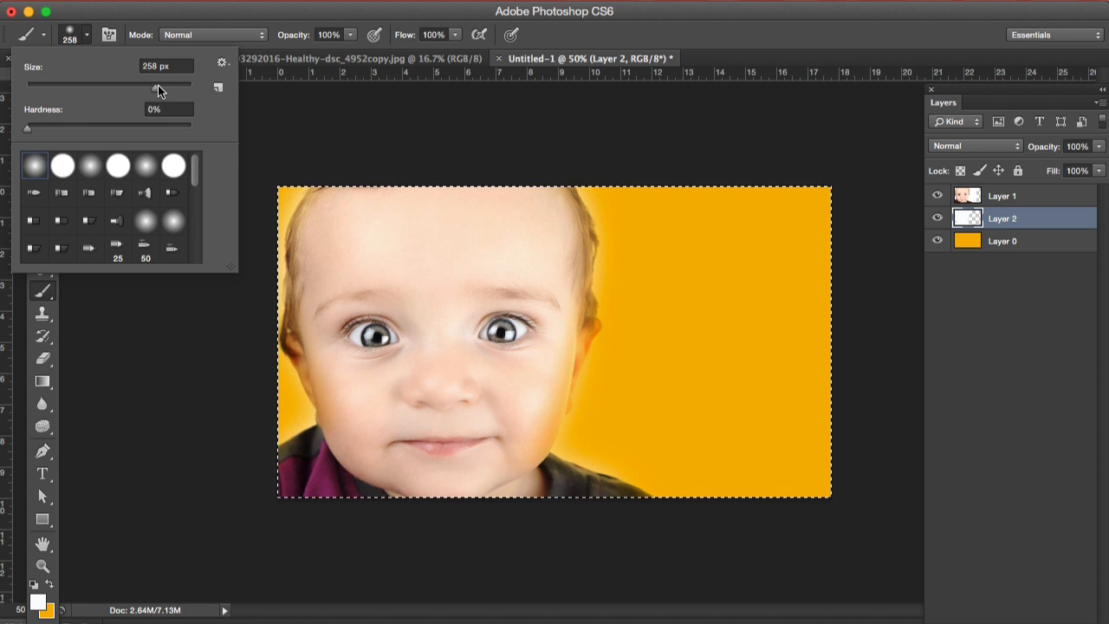
left_click_drag(156, 90, 90, 92)
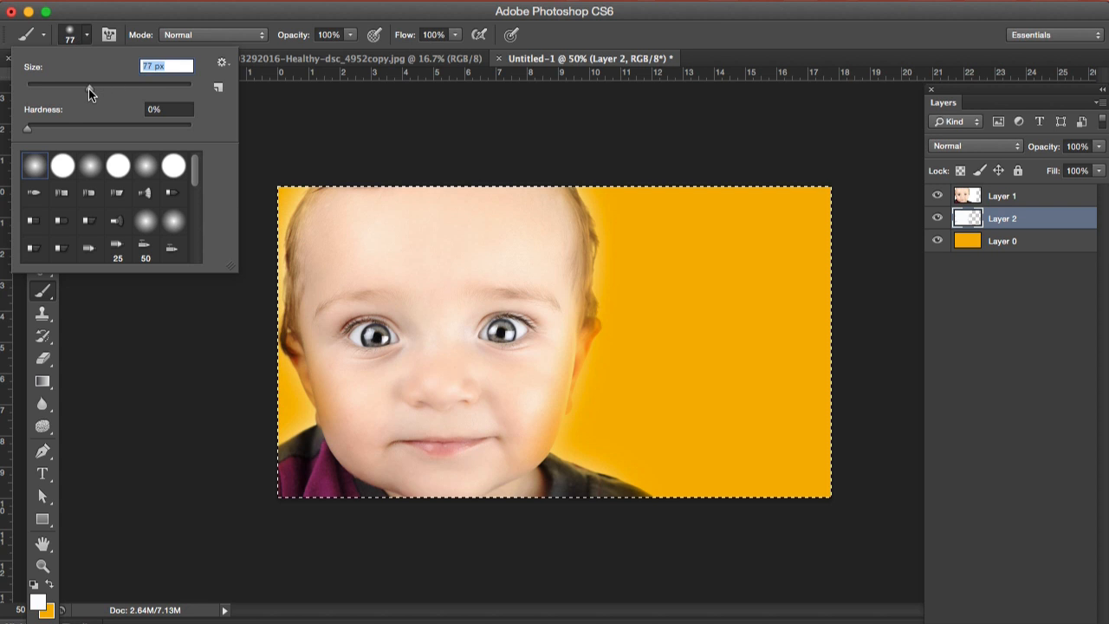
left_click(551, 217)
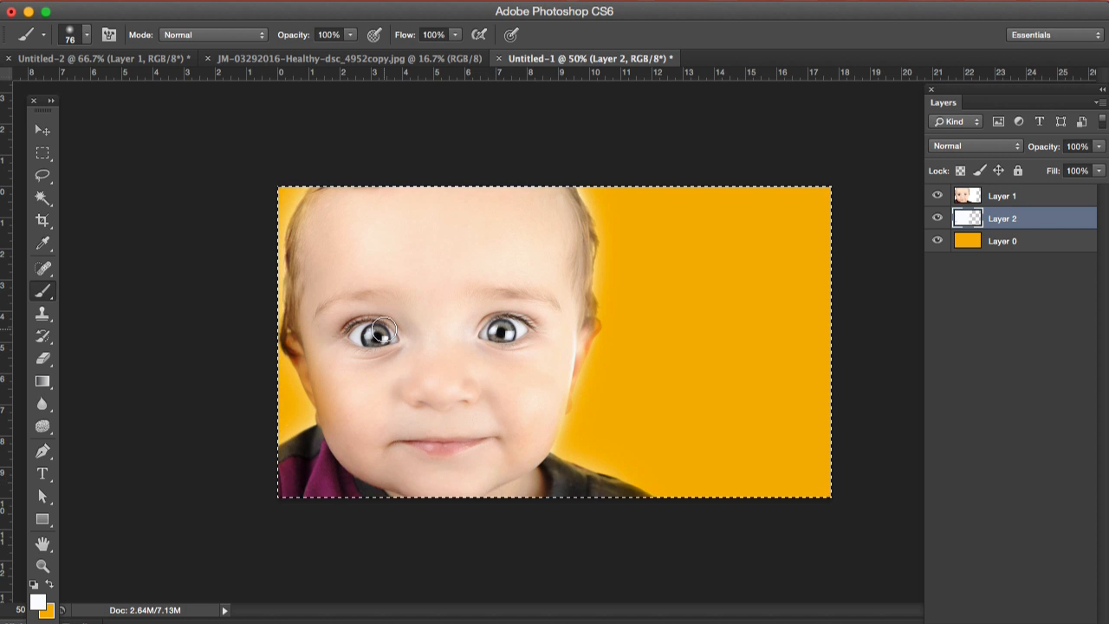
- Drop the canvas selection and delete the white spill beside the upper left of the head on Layer 2, using a Lasso selection feathered 2 px
key("super+equal")
key("super+equal")
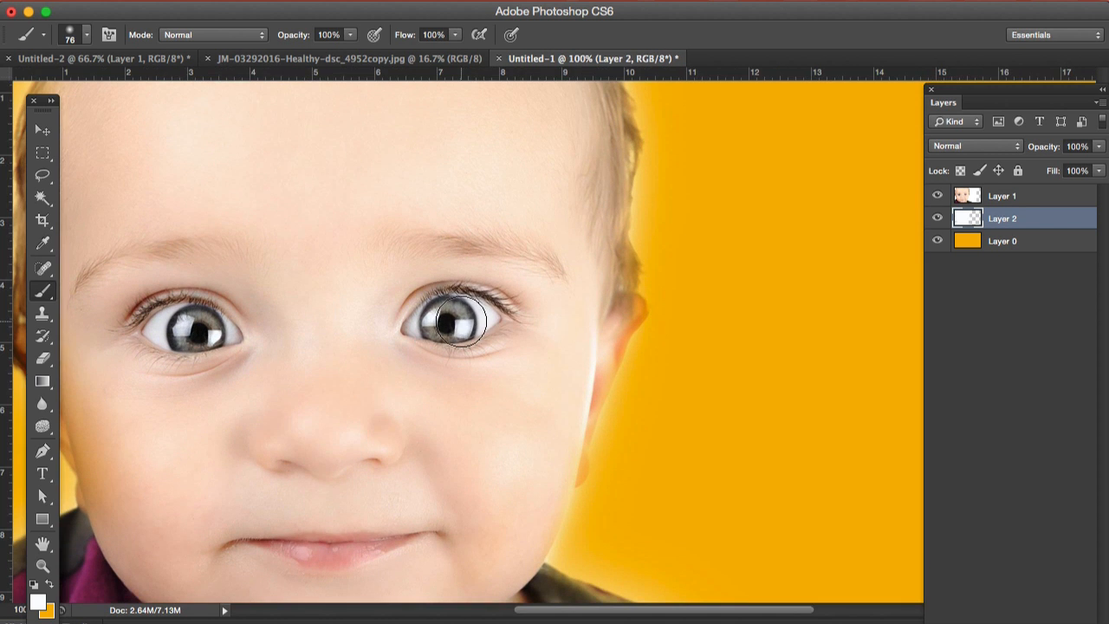
left_click_drag(432, 202, 604, 332)
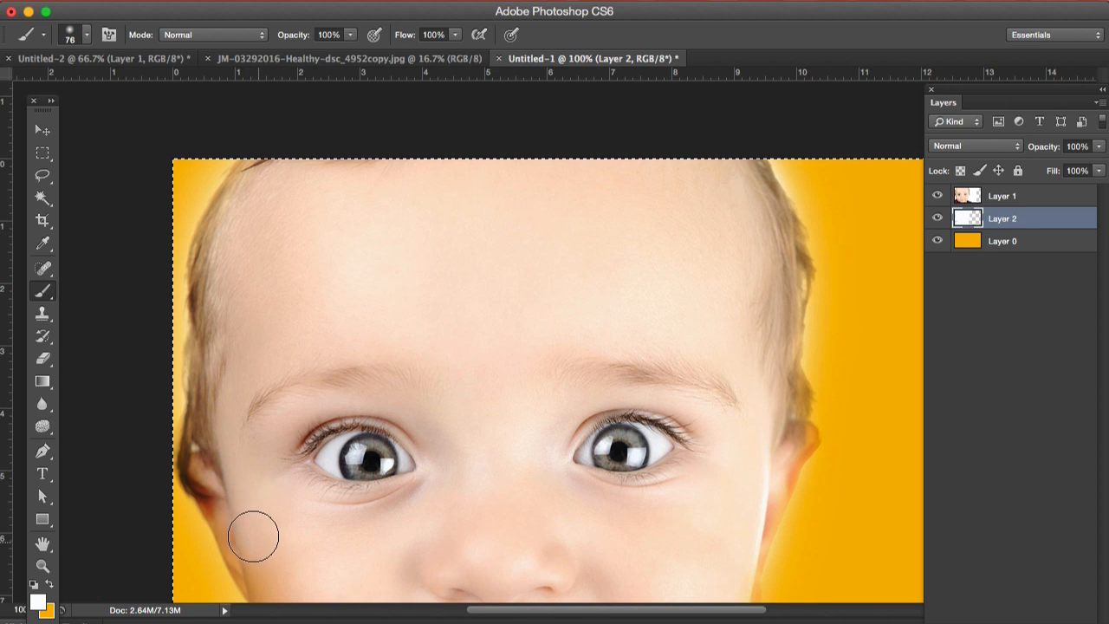
left_click(42, 175)
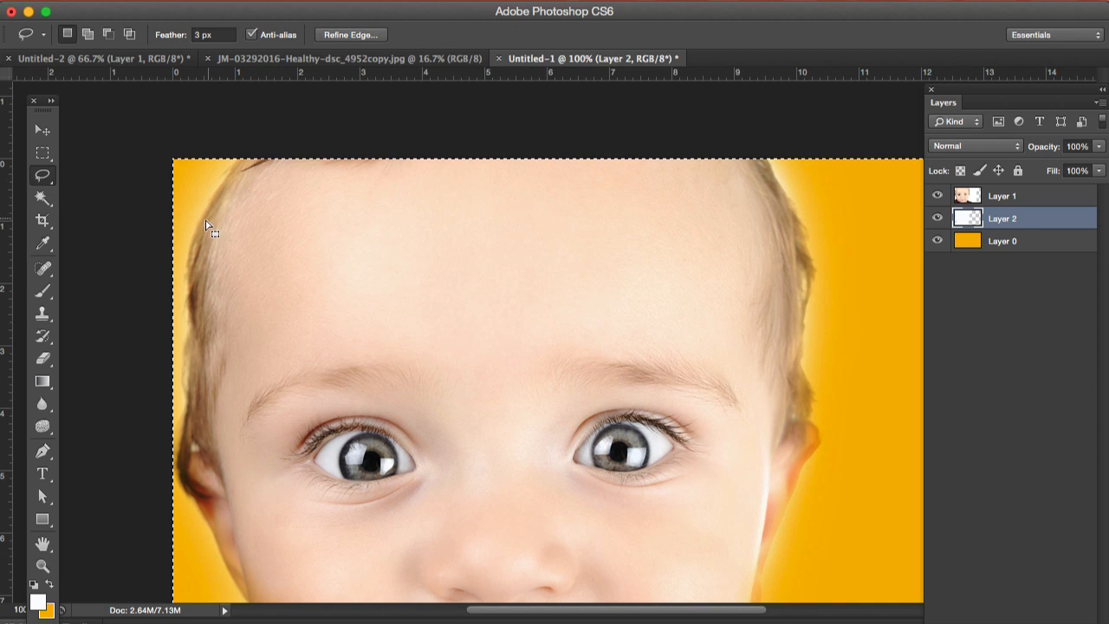
left_click(257, 156)
left_click(205, 34)
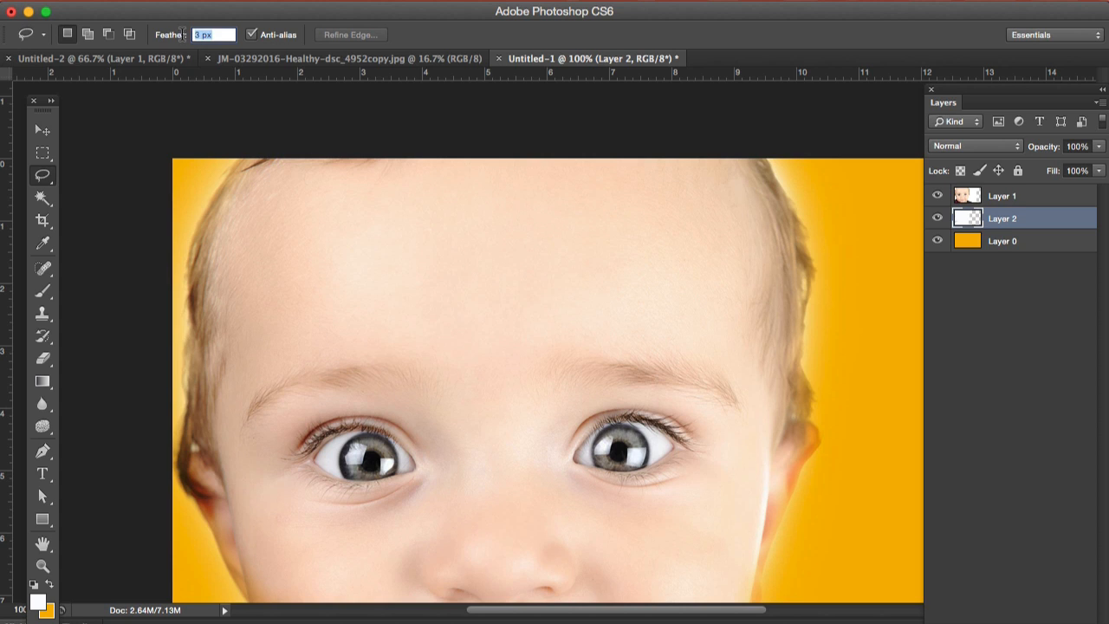
type("2")
key("Return")
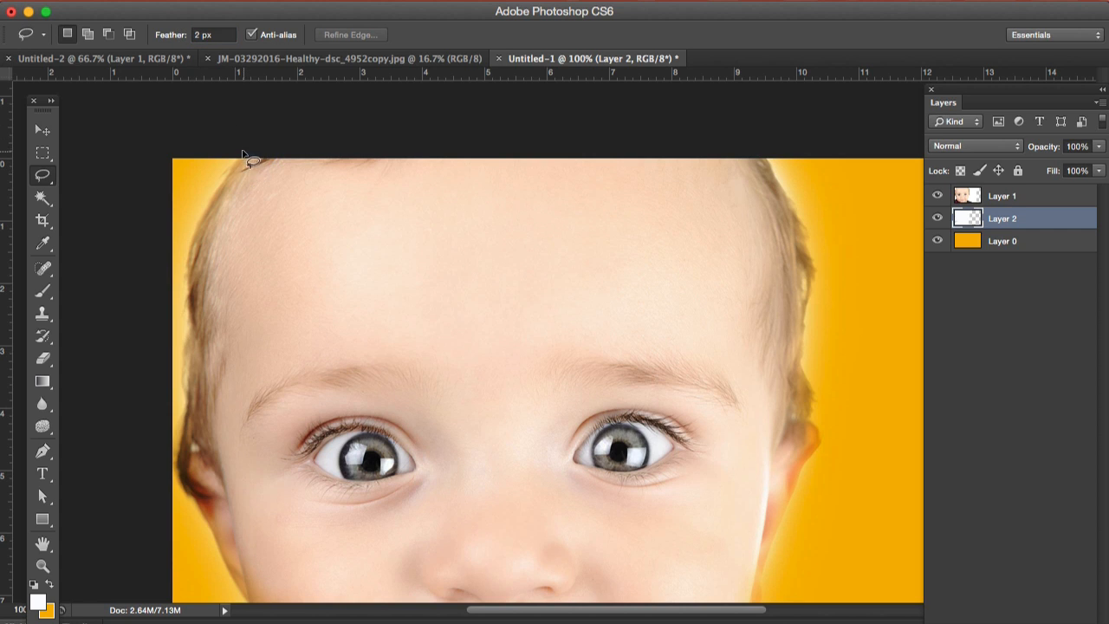
mouse_move(243, 152)
left_mouse_down()
mouse_move(192, 232)
mouse_move(183, 306)
mouse_move(113, 335)
mouse_move(124, 122)
mouse_move(187, 103)
left_mouse_up()
key("Delete")
key("super+d")
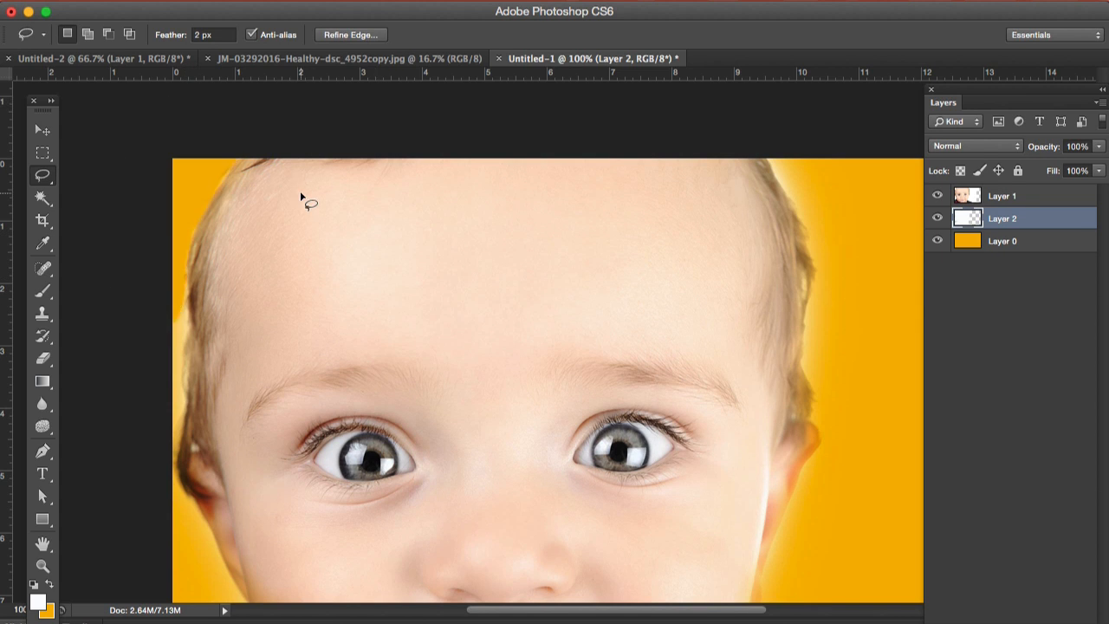
- Set the Lasso feather to 5 px and delete the remaining white spill down the left side of the head, dropping the selection
left_click(223, 28)
type("5")
key("Return")
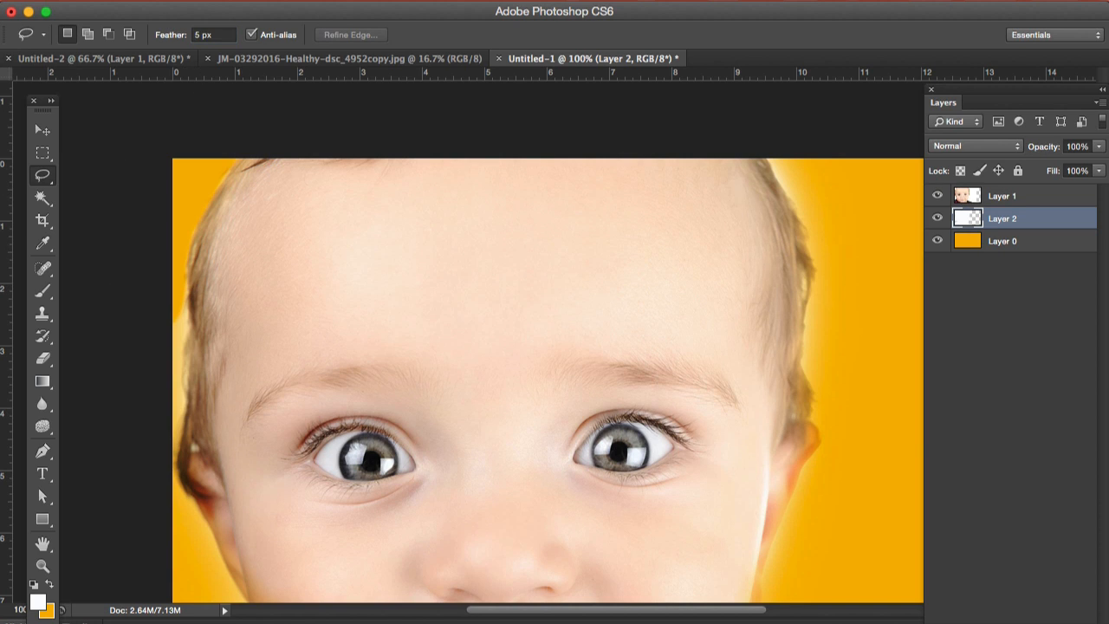
mouse_move(240, 174)
left_mouse_down()
mouse_move(189, 240)
mouse_move(177, 402)
mouse_move(131, 400)
mouse_move(107, 157)
mouse_move(170, 89)
mouse_move(223, 114)
left_mouse_up()
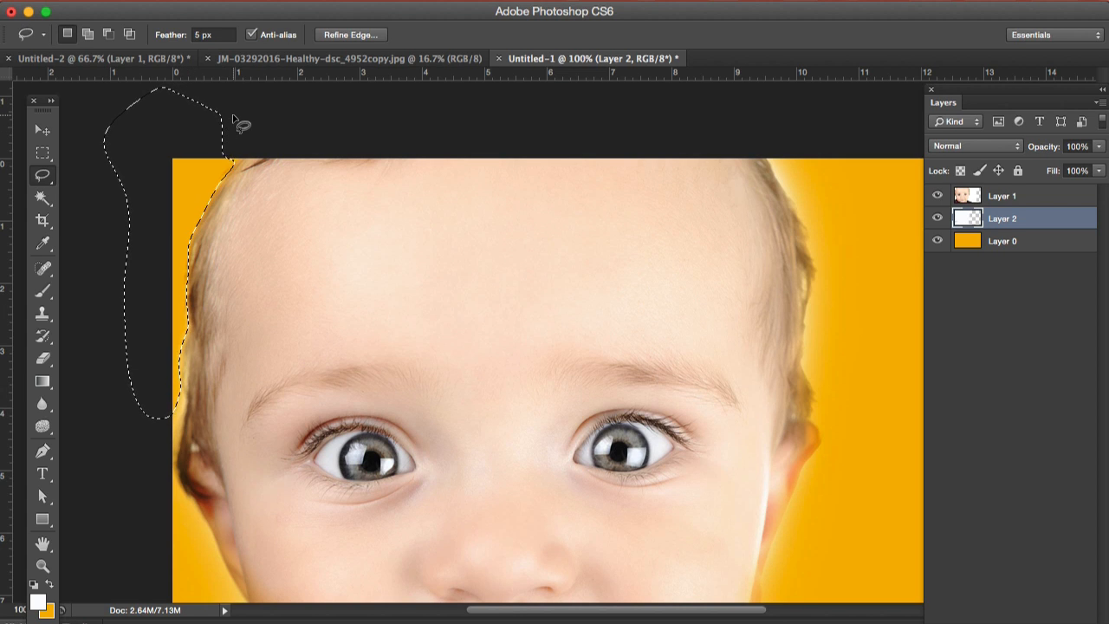
key("Delete")
left_click(313, 129)
- Lasso the white spill along the upper right side of the head on Layer 2, delete it and drop the selection
mouse_move(772, 155)
left_mouse_down()
mouse_move(815, 184)
mouse_move(784, 198)
mouse_move(807, 251)
left_mouse_up()
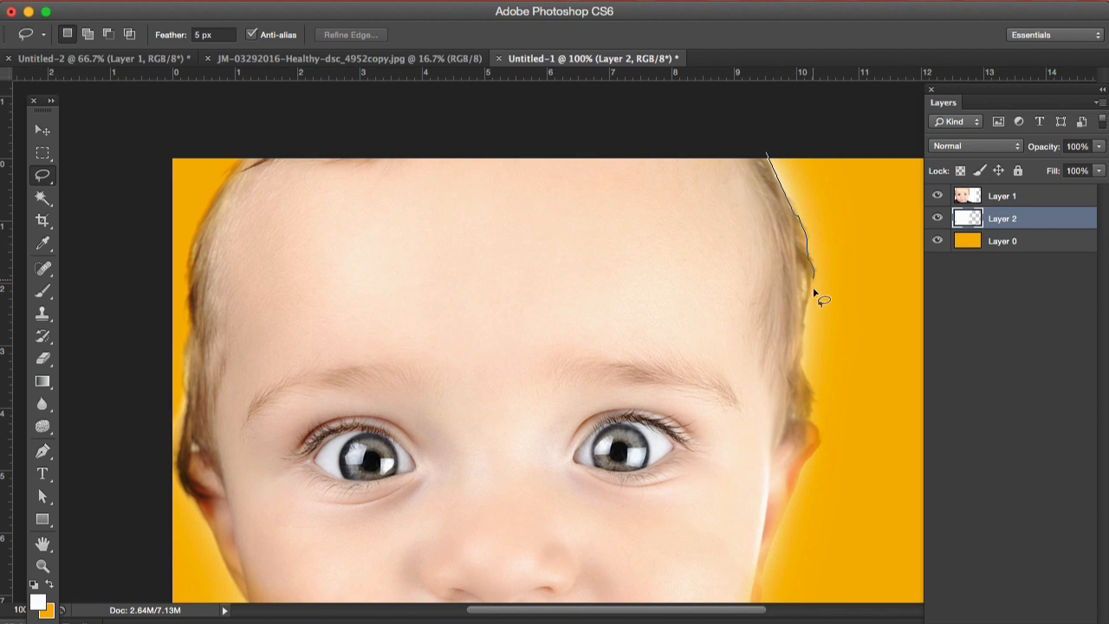
mouse_move(815, 292)
left_mouse_down()
mouse_move(802, 358)
mouse_move(820, 385)
mouse_move(899, 374)
mouse_move(876, 95)
mouse_move(863, 71)
left_mouse_up()
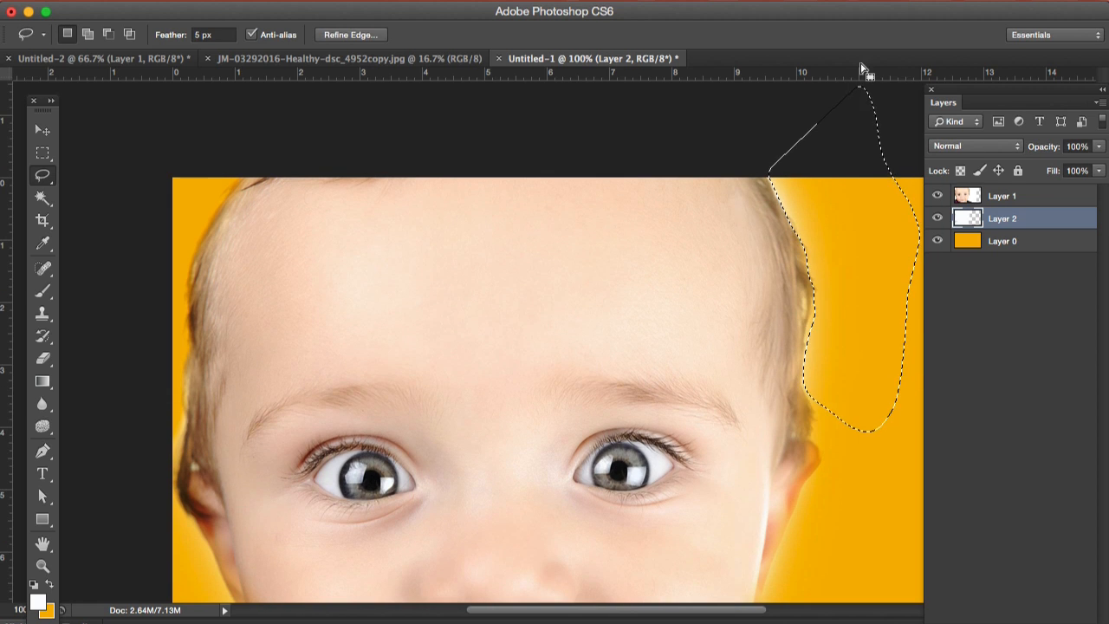
left_click(694, 134)
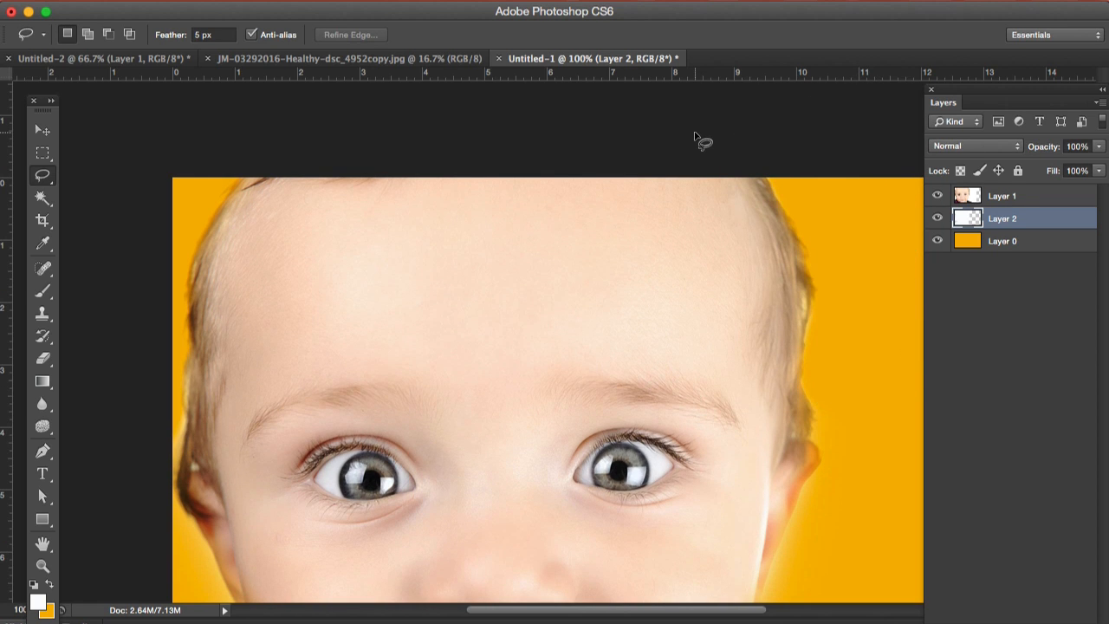
- Hide Layer 0 and delete the white background on both sides of the baby from Layer 1, using the Magic Wand at tolerance 20
key("super+minus")
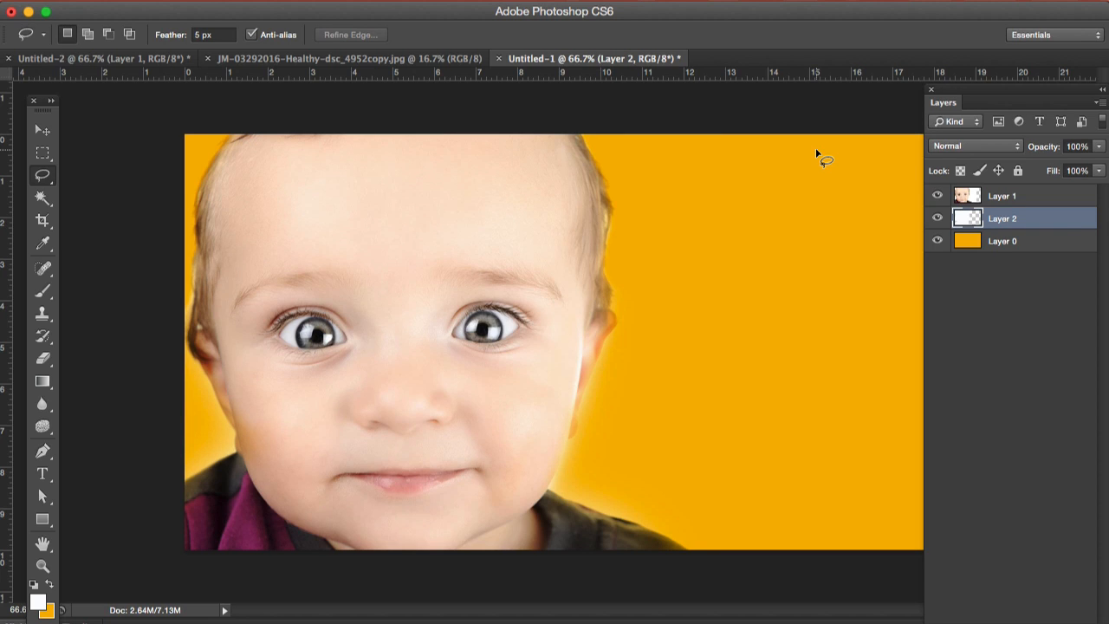
left_click(936, 241)
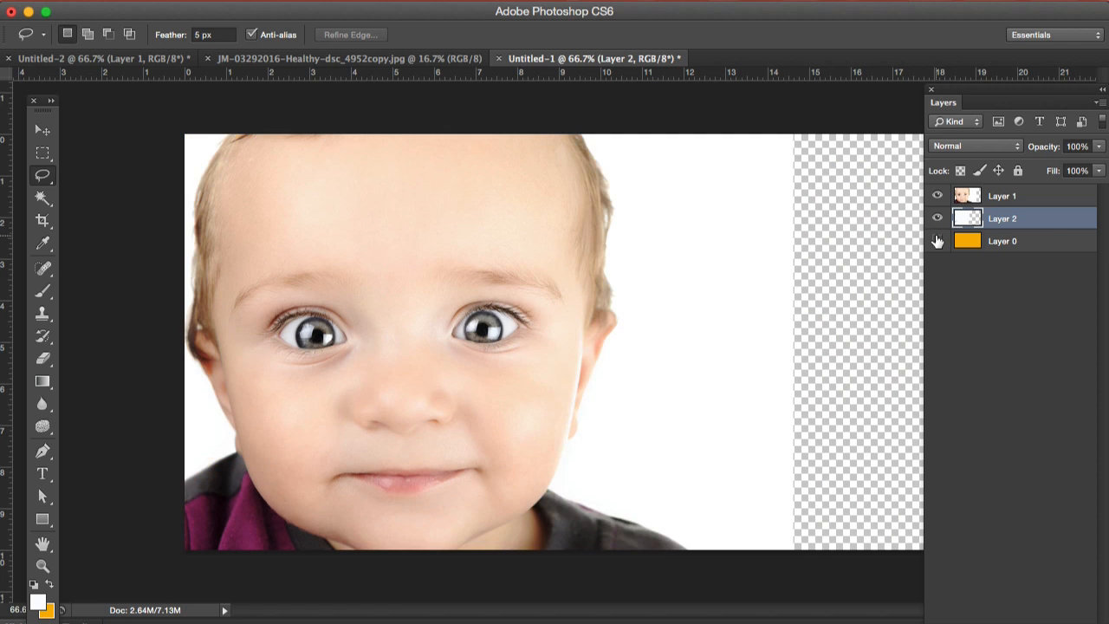
left_click(1014, 199)
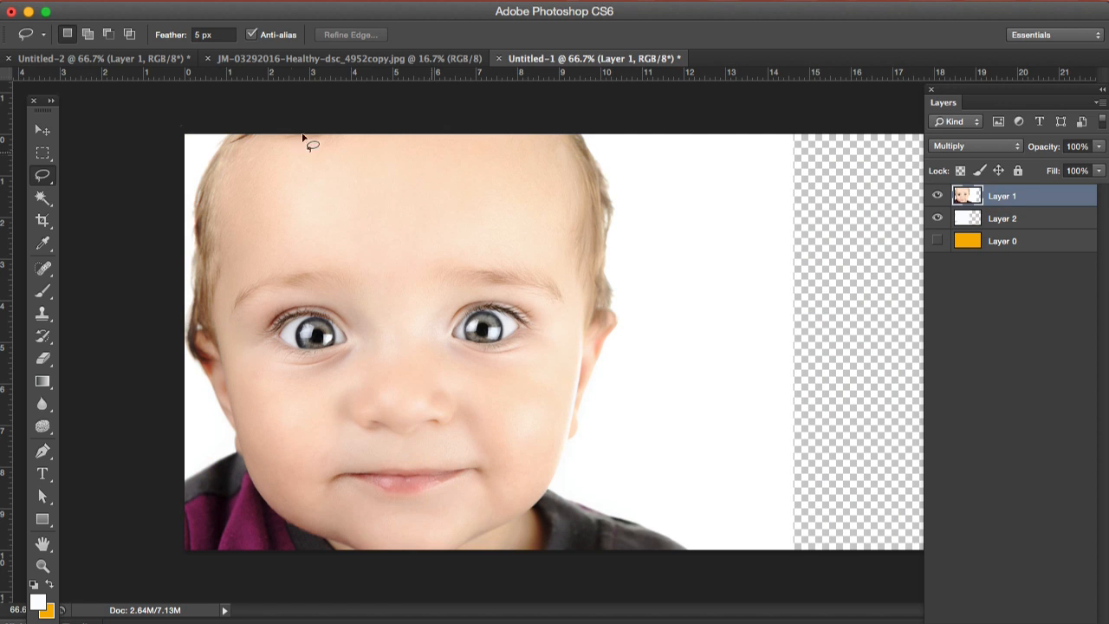
left_click(43, 198)
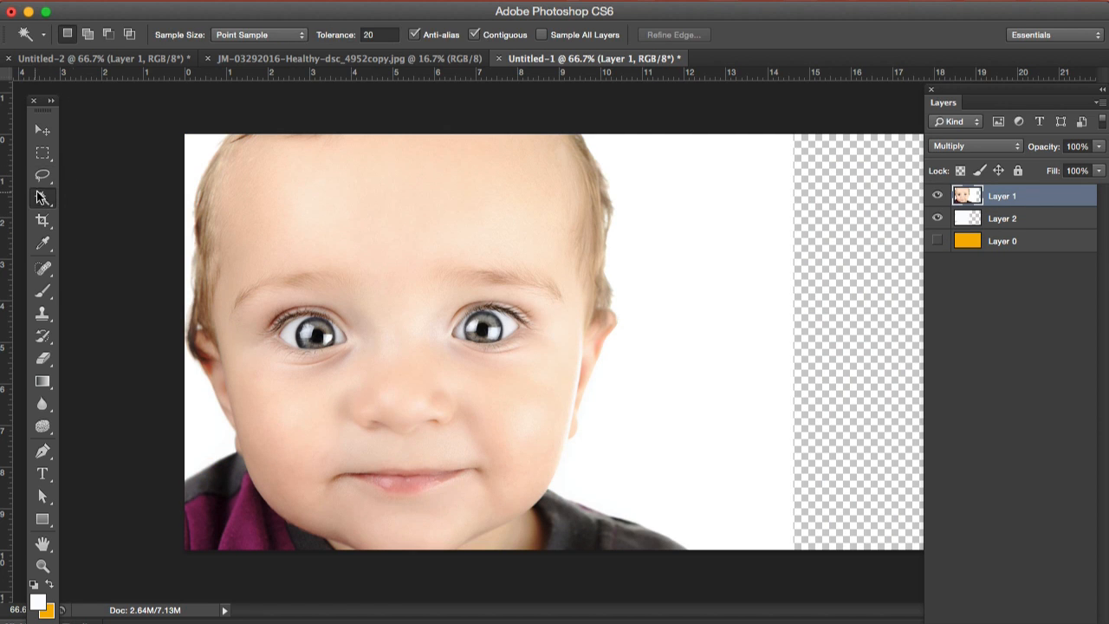
left_click(611, 181)
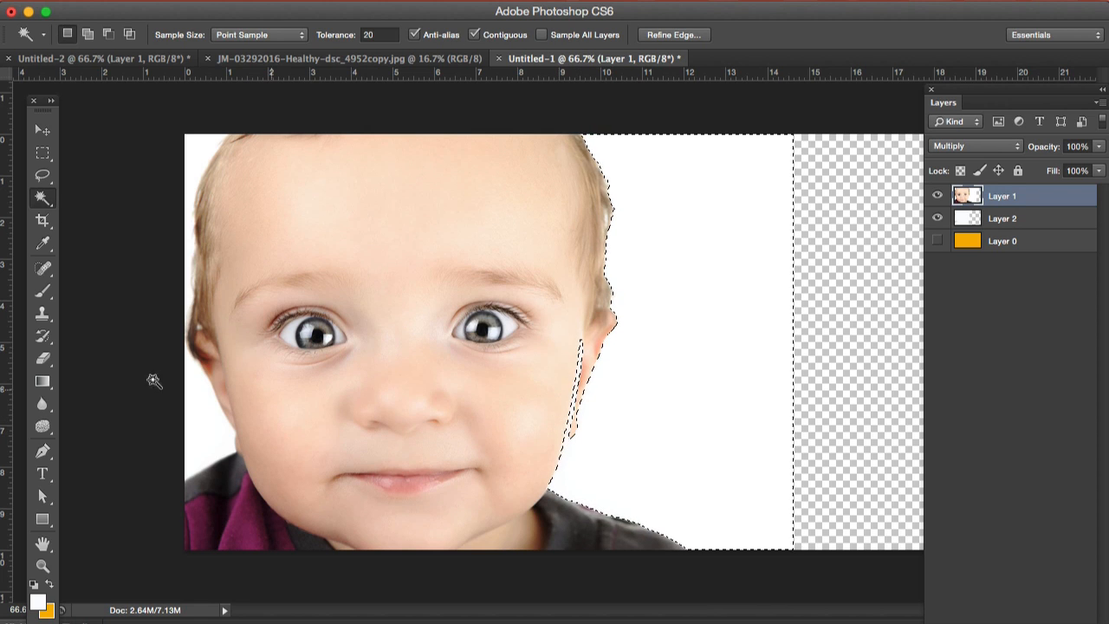
left_click(190, 403, "shift")
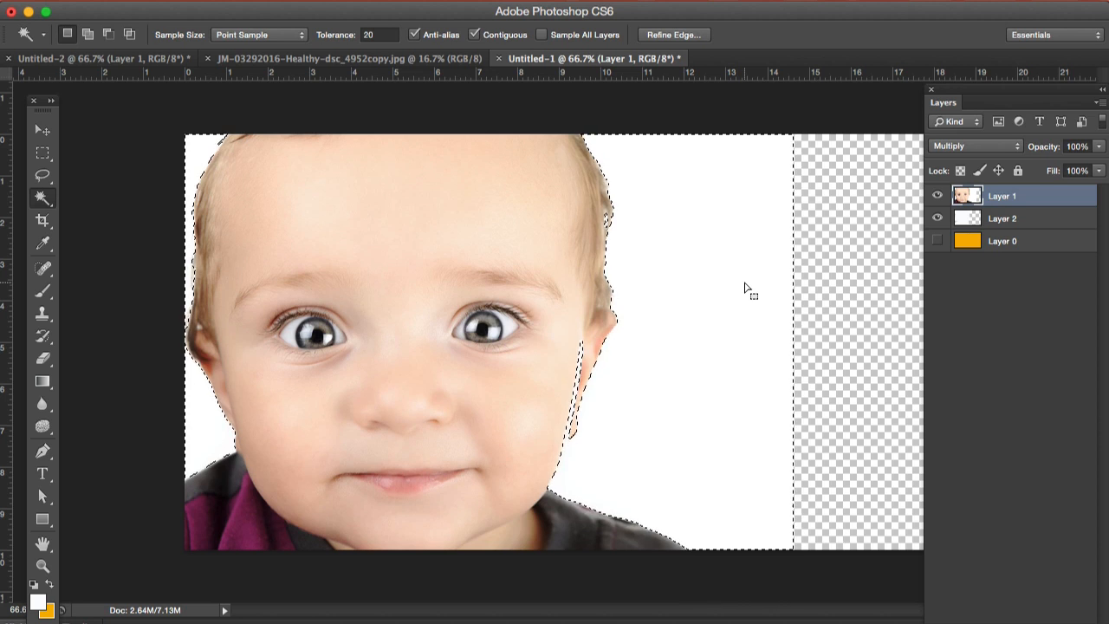
key("Delete")
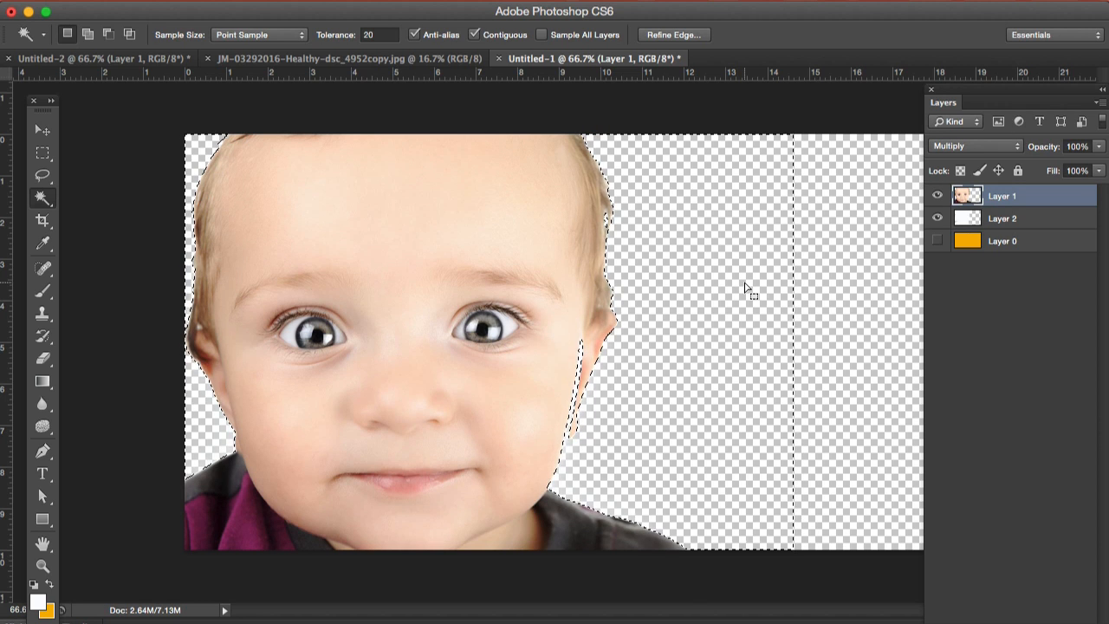